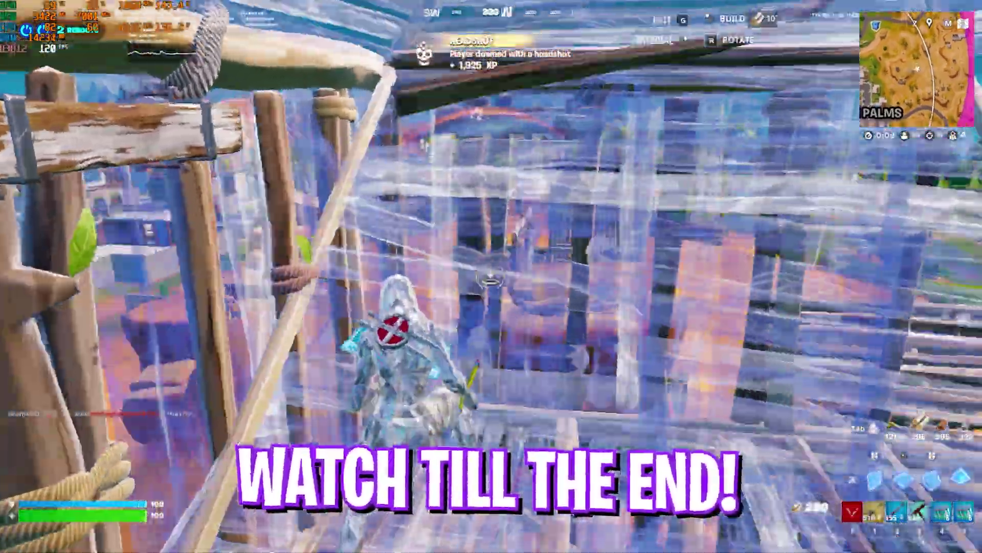
Step: Equip the burst rifle during the Fortnite intro before switching to the Nvidia App Error Fix folder
{"action": "key", "text": "2"}
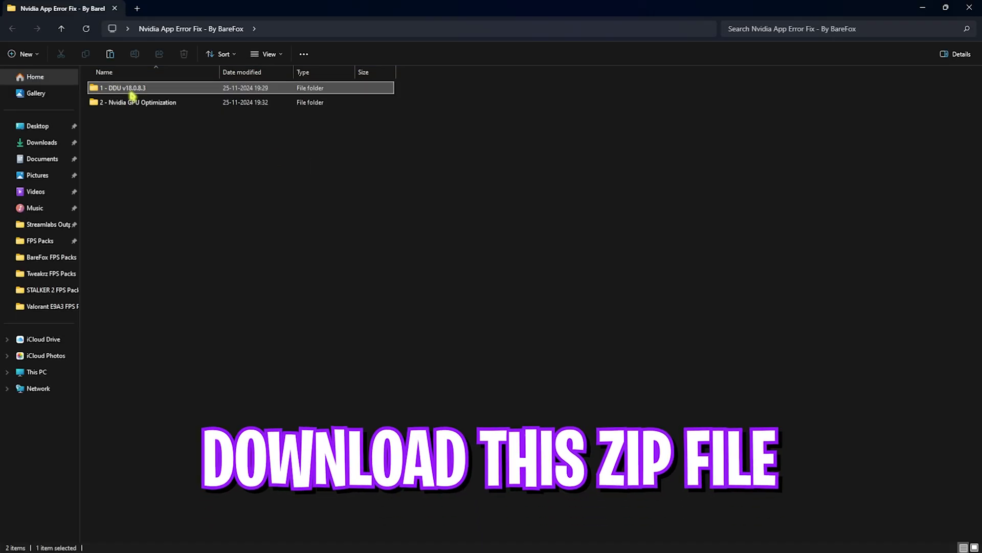
Step: Look inside the 1 - DDU v18.0.8.3 folder, then return to Nvidia App Error Fix
{"action": "double_click", "coordinate": [131, 92]}
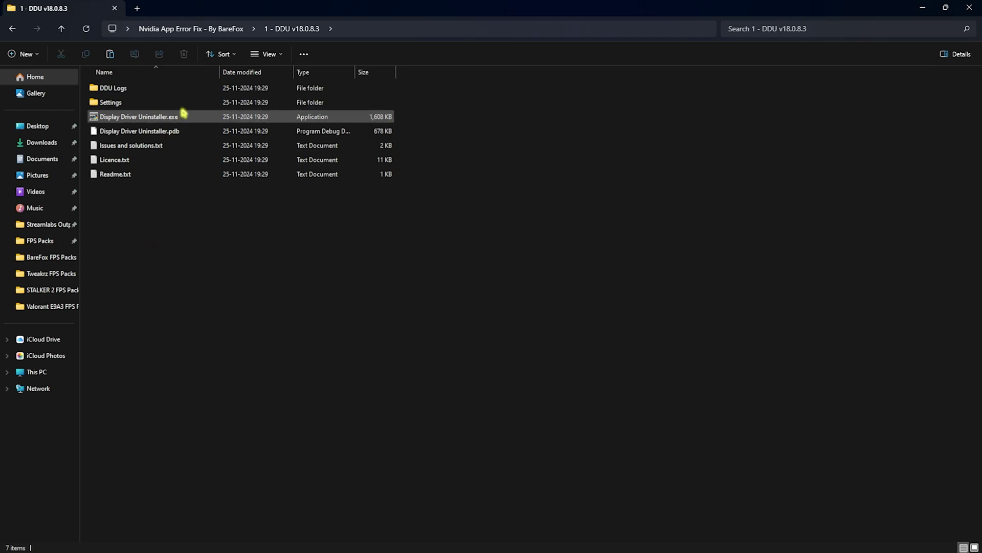
{"action": "left_click", "coordinate": [213, 29]}
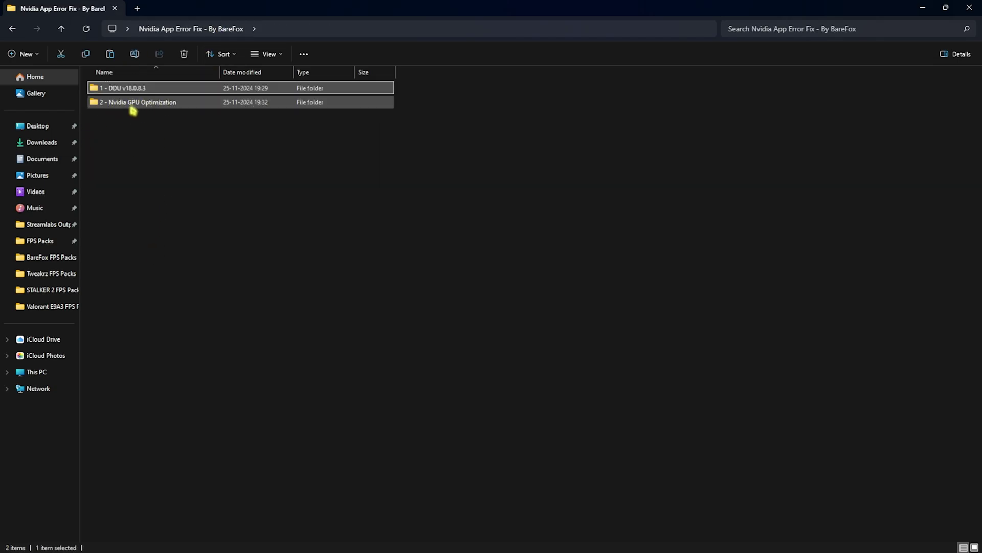
{"action": "double_click", "coordinate": [139, 105]}
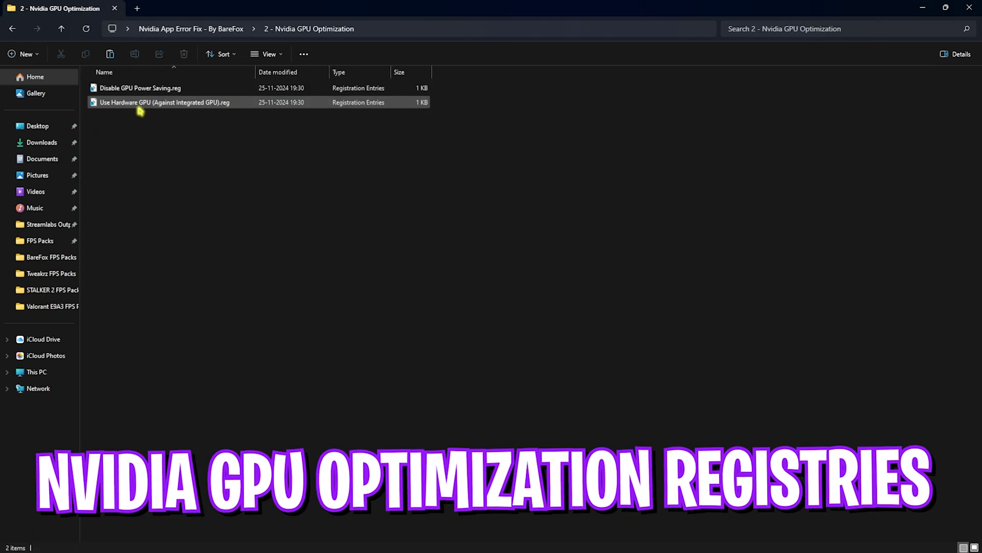
{"action": "left_click_drag", "start_coordinate": [163, 123], "coordinate": [171, 97]}
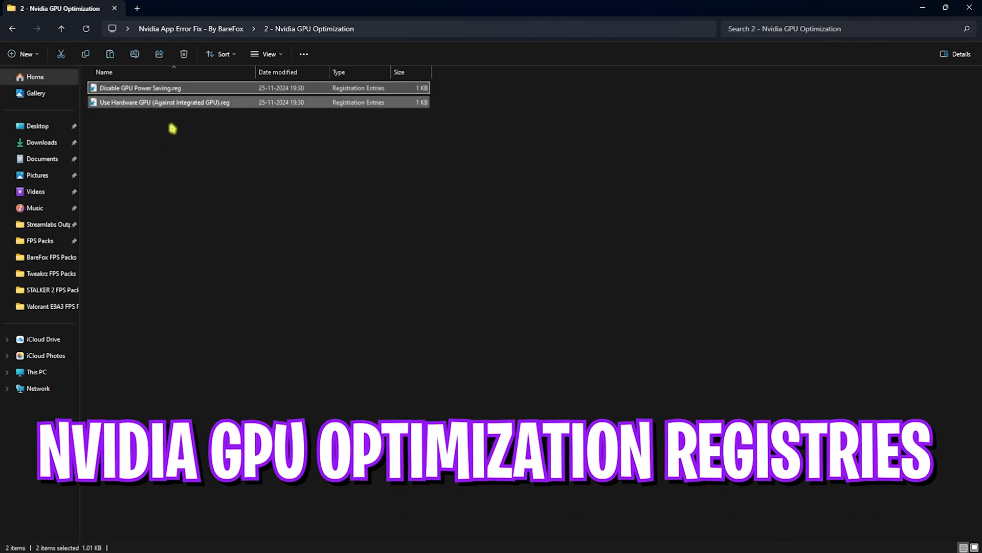
{"action": "left_click", "coordinate": [172, 135]}
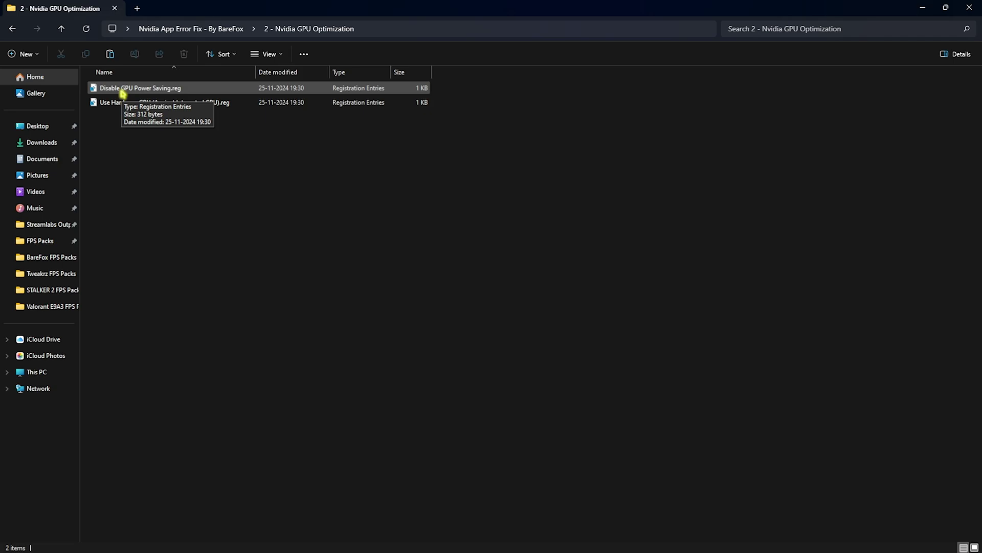
{"action": "left_click", "coordinate": [161, 93]}
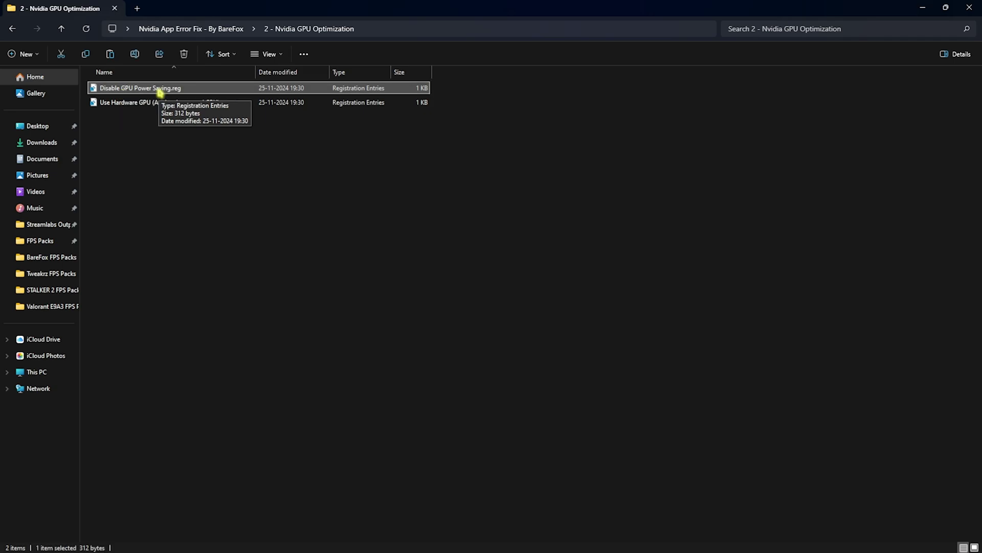
{"action": "left_click", "coordinate": [140, 103]}
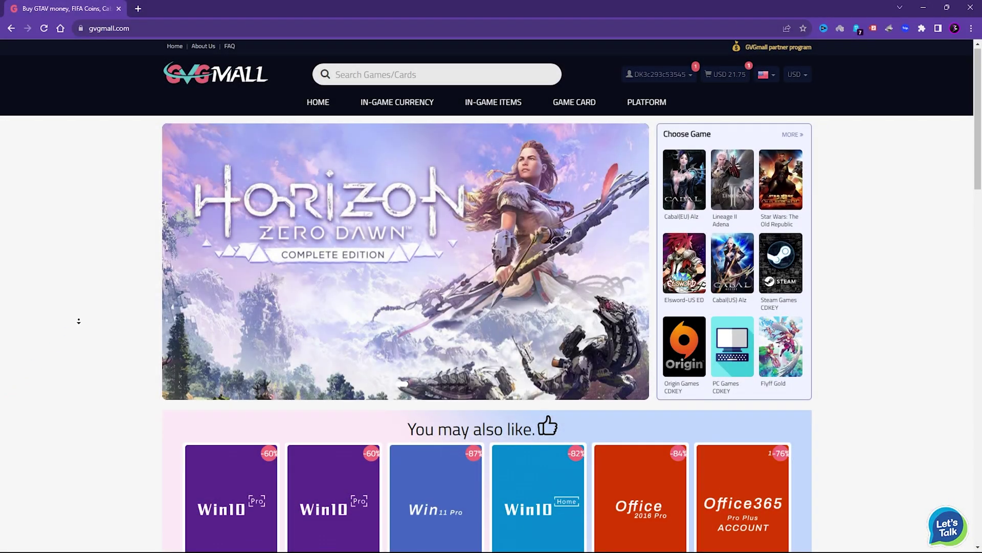
Step: Browse the gvgmall.com homepage and its In-Game Currency and Game Card menus to find the Windows 11 Pro OEM key
{"action": "scroll", "coordinate": [78, 321], "scroll_direction": "down", "scroll_amount": 5}
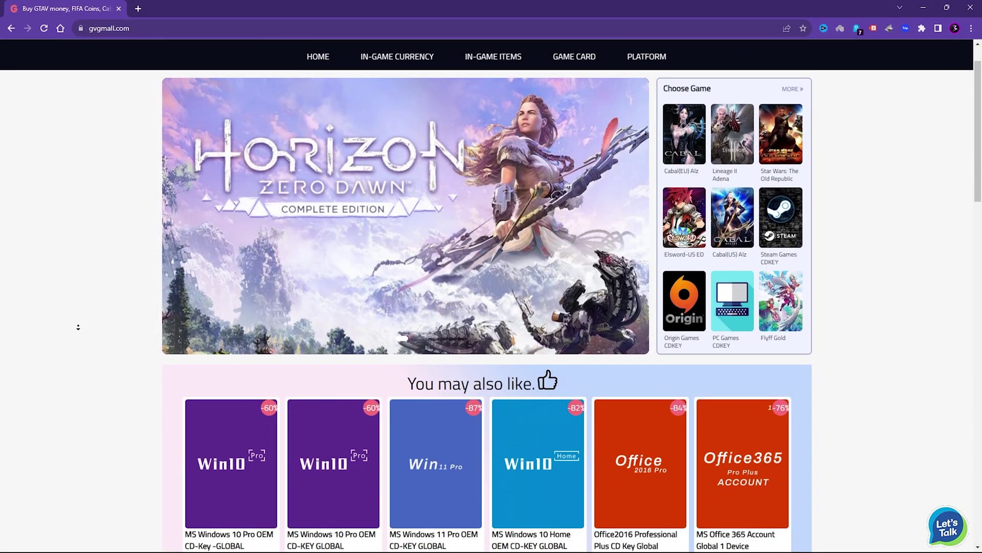
{"action": "scroll", "coordinate": [79, 326], "scroll_direction": "down", "scroll_amount": 5}
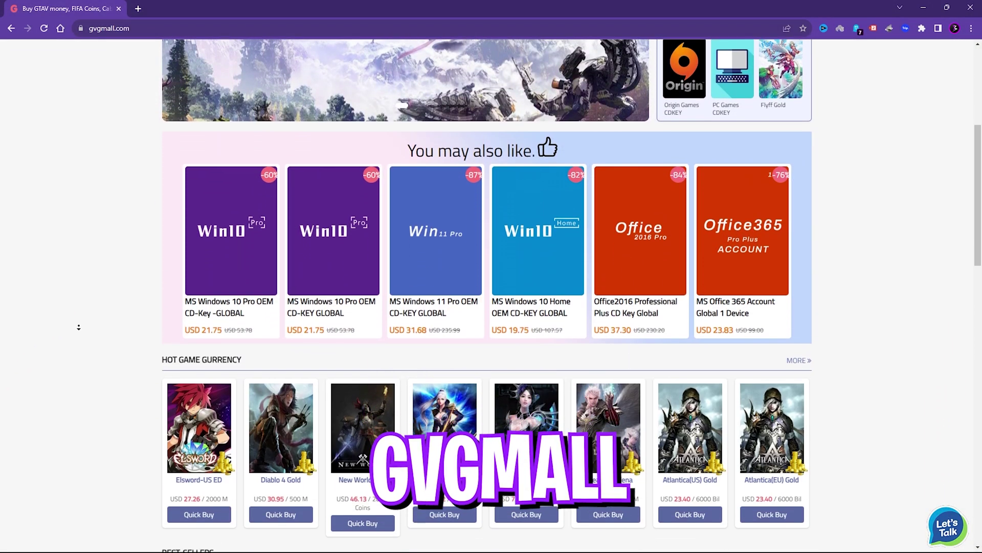
{"action": "scroll", "coordinate": [78, 326], "scroll_direction": "down", "scroll_amount": 2}
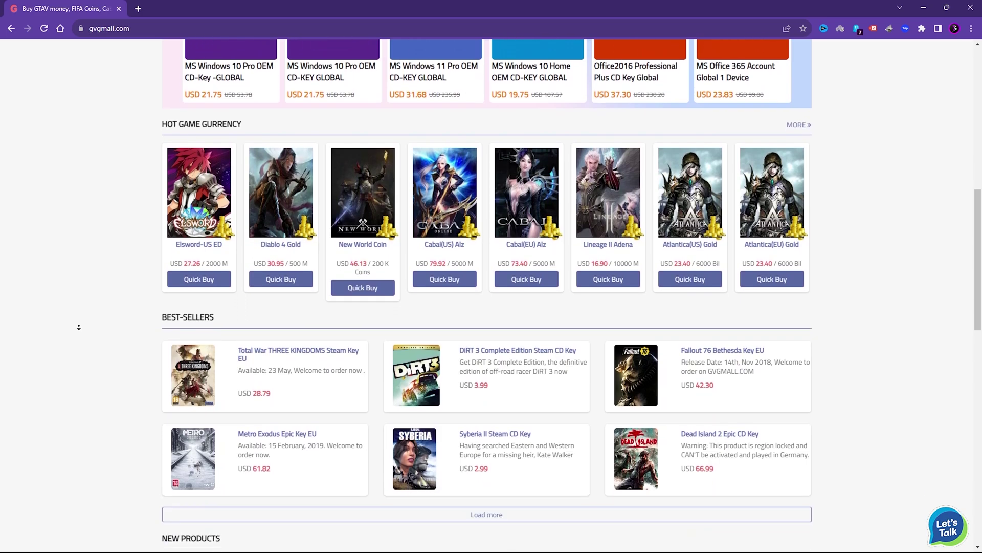
{"action": "scroll", "coordinate": [79, 324], "scroll_direction": "up", "scroll_amount": 11}
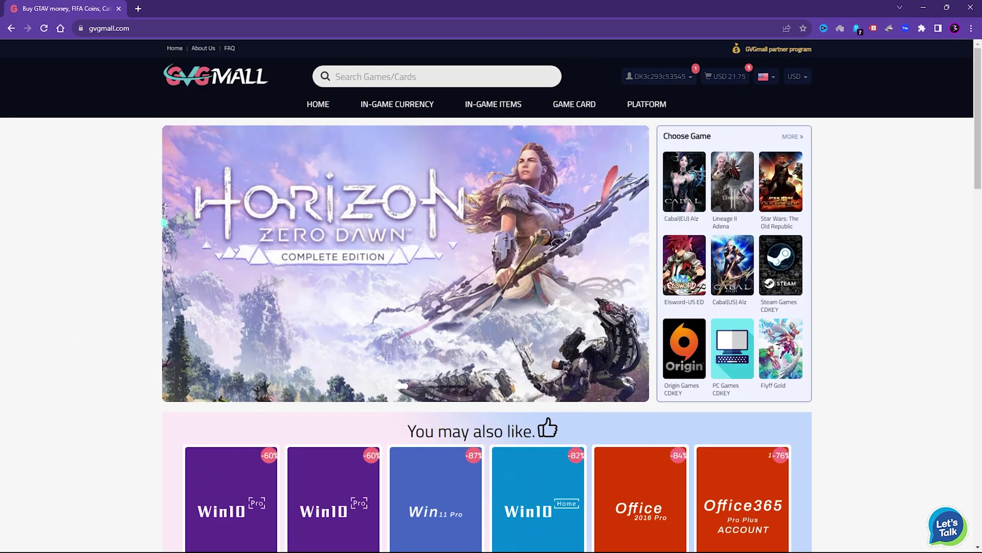
{"action": "mouse_move", "coordinate": [574, 105]}
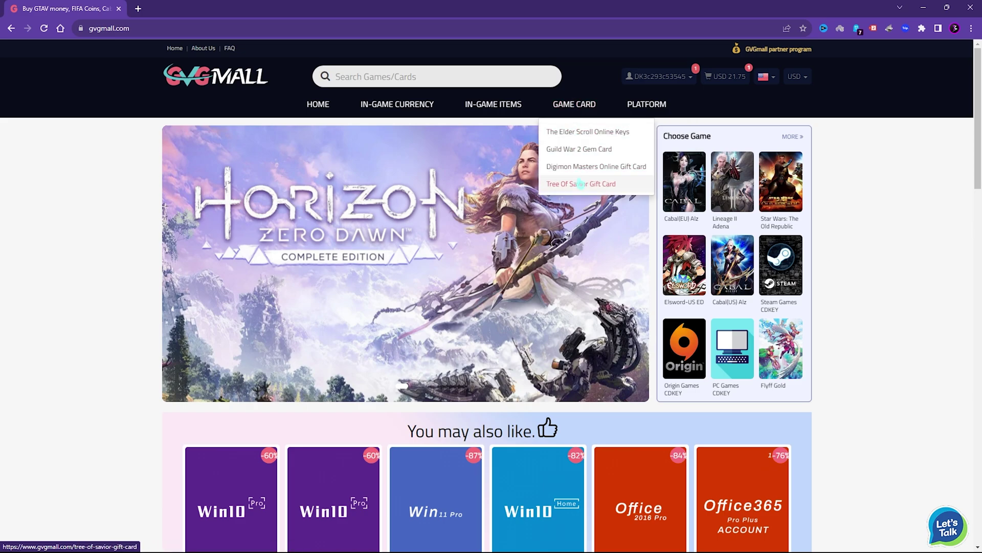
{"action": "mouse_move", "coordinate": [397, 105]}
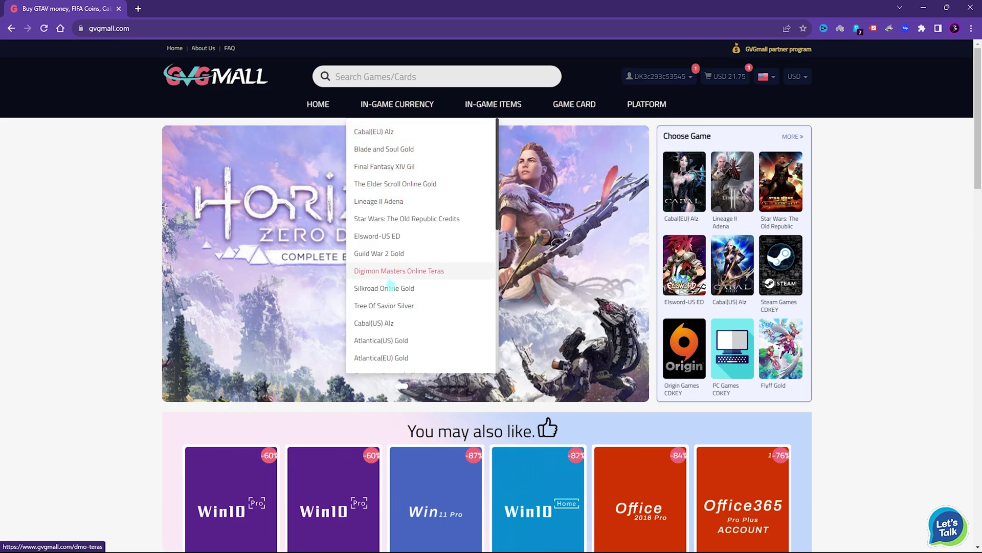
{"action": "scroll", "coordinate": [381, 338], "scroll_direction": "down", "scroll_amount": 5}
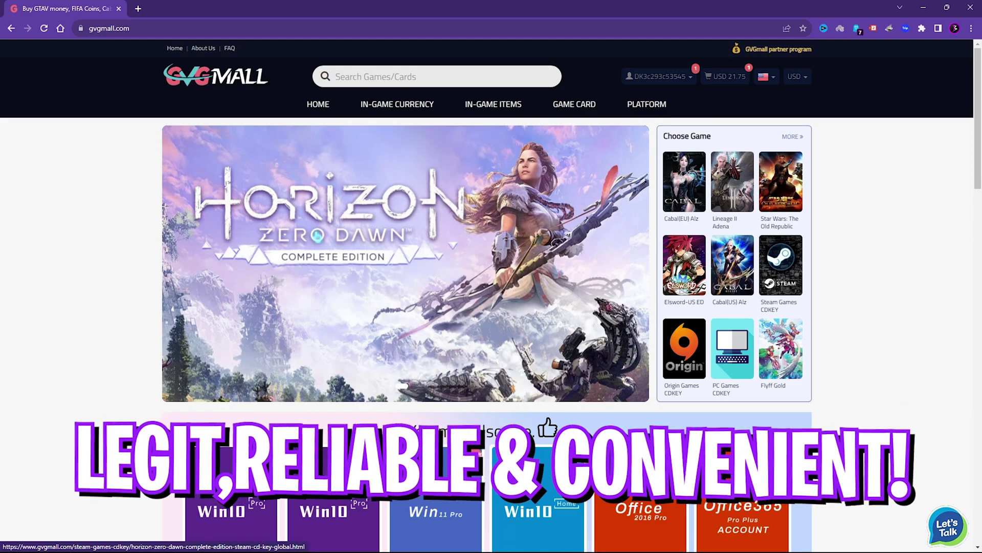
{"action": "scroll", "coordinate": [74, 280], "scroll_direction": "down", "scroll_amount": 2}
{"action": "scroll", "coordinate": [74, 280], "scroll_direction": "up", "scroll_amount": 2}
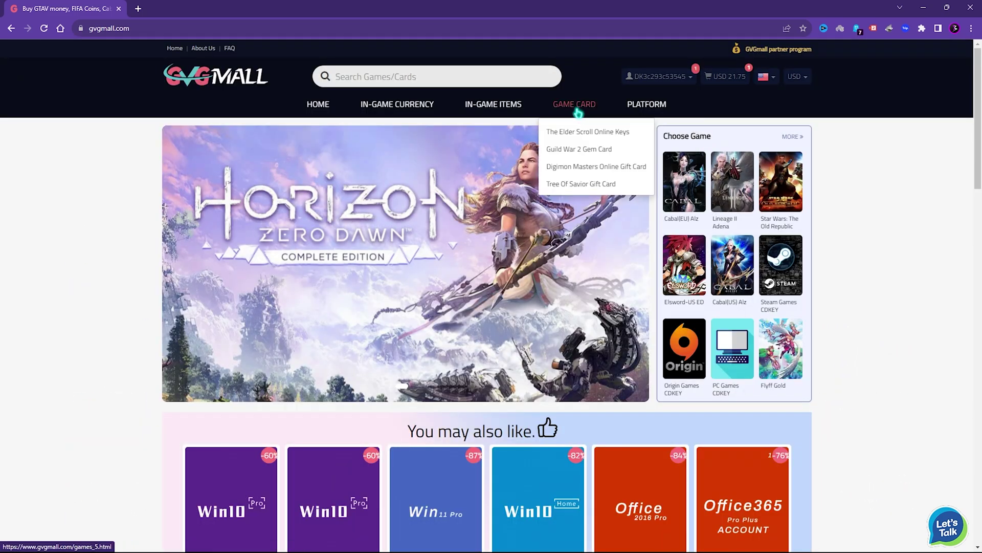
{"action": "mouse_move", "coordinate": [393, 123]}
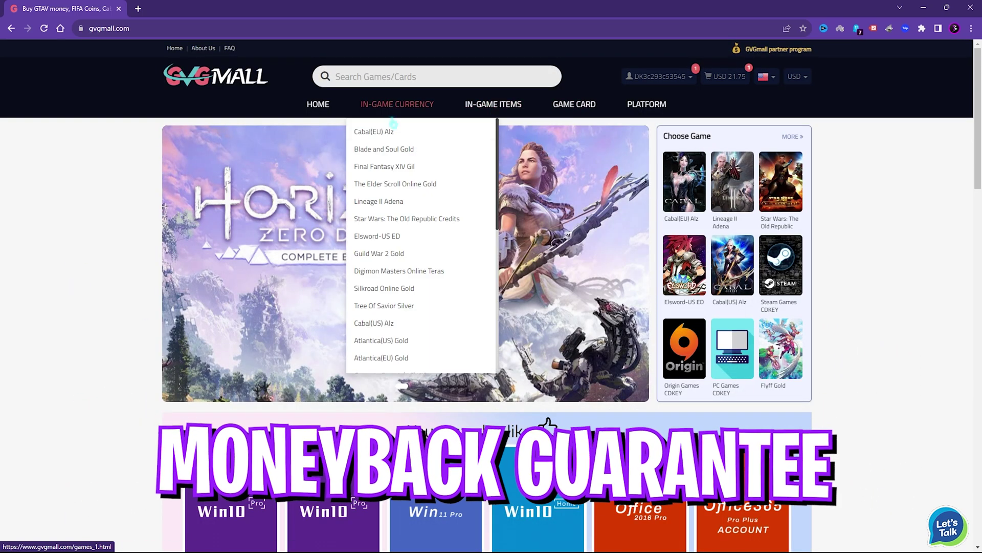
{"action": "scroll", "coordinate": [394, 307], "scroll_direction": "down", "scroll_amount": 6}
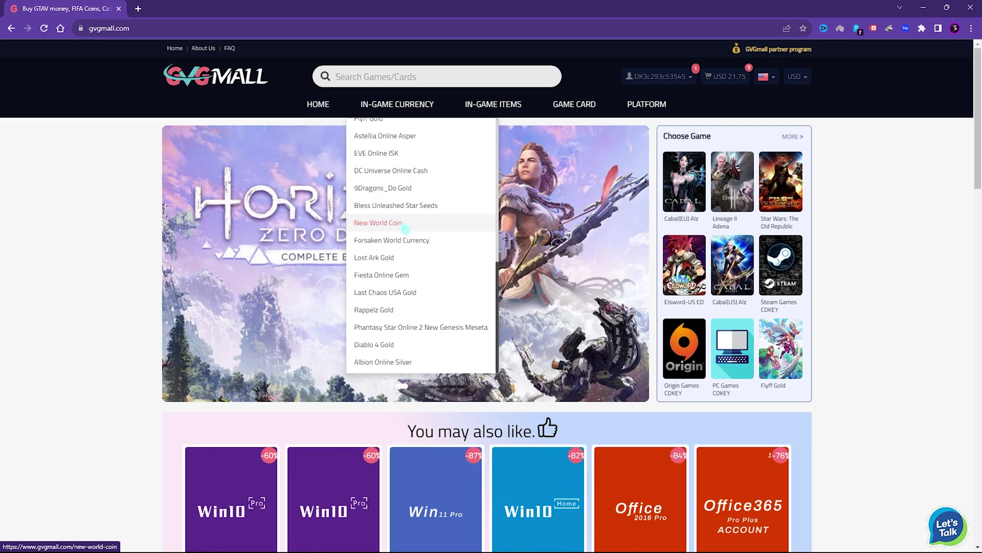
{"action": "scroll", "coordinate": [340, 337], "scroll_direction": "down", "scroll_amount": 4}
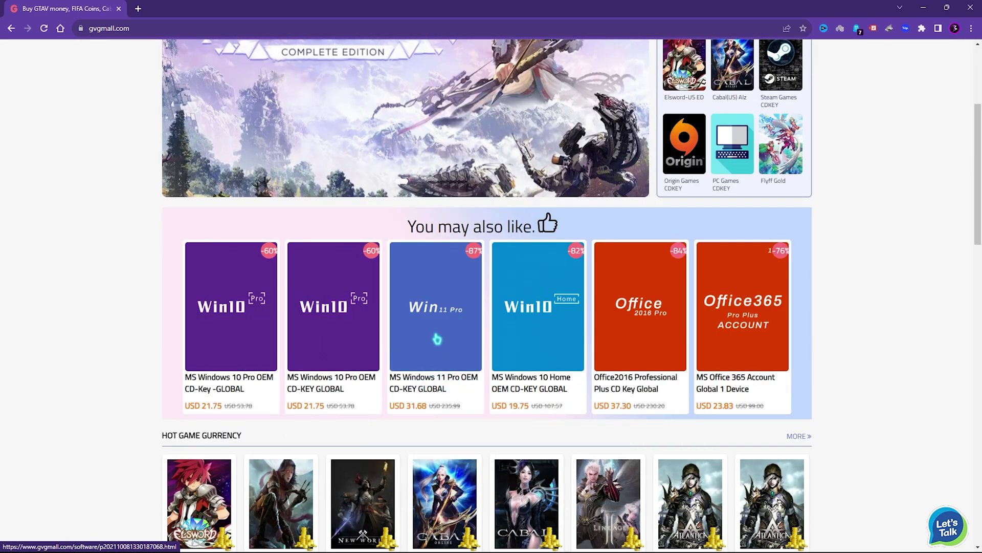
{"action": "scroll", "coordinate": [438, 366], "scroll_direction": "up", "scroll_amount": 1}
{"action": "scroll", "coordinate": [142, 425], "scroll_direction": "down", "scroll_amount": 1}
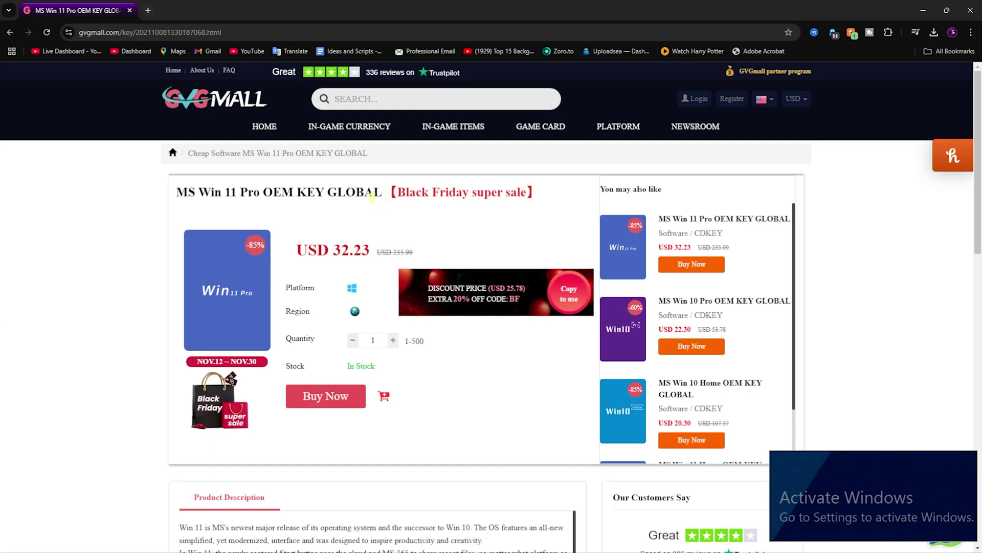
Step: Highlight the Black Friday sale banner and the USD 32.23 price on the product page
{"action": "left_click_drag", "start_coordinate": [398, 192], "coordinate": [527, 192]}
{"action": "left_click_drag", "start_coordinate": [400, 192], "coordinate": [527, 192]}
{"action": "left_click_drag", "start_coordinate": [329, 225], "coordinate": [368, 249]}
{"action": "left_click", "coordinate": [366, 252]}
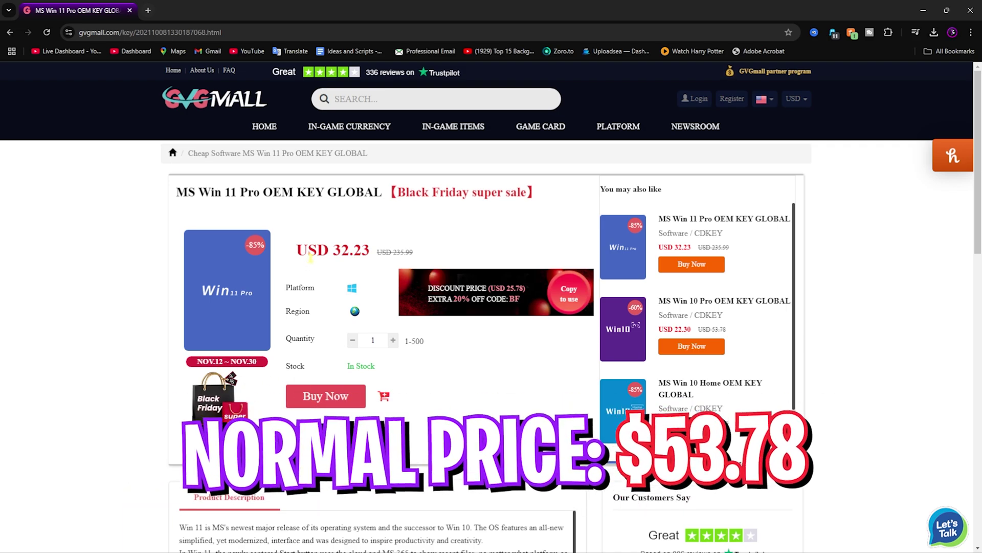
{"action": "left_click_drag", "start_coordinate": [296, 250], "coordinate": [374, 247]}
{"action": "left_click", "coordinate": [428, 217]}
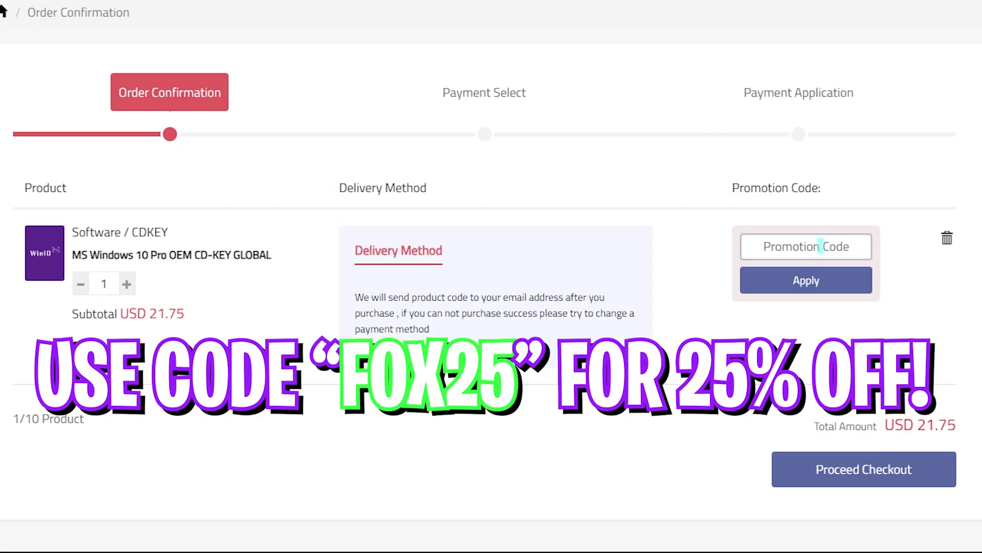
Step: Apply promotion code FOX25, dropping the Windows 10 Pro key from USD 21.75 to USD 16.31
{"action": "left_click", "coordinate": [809, 246]}
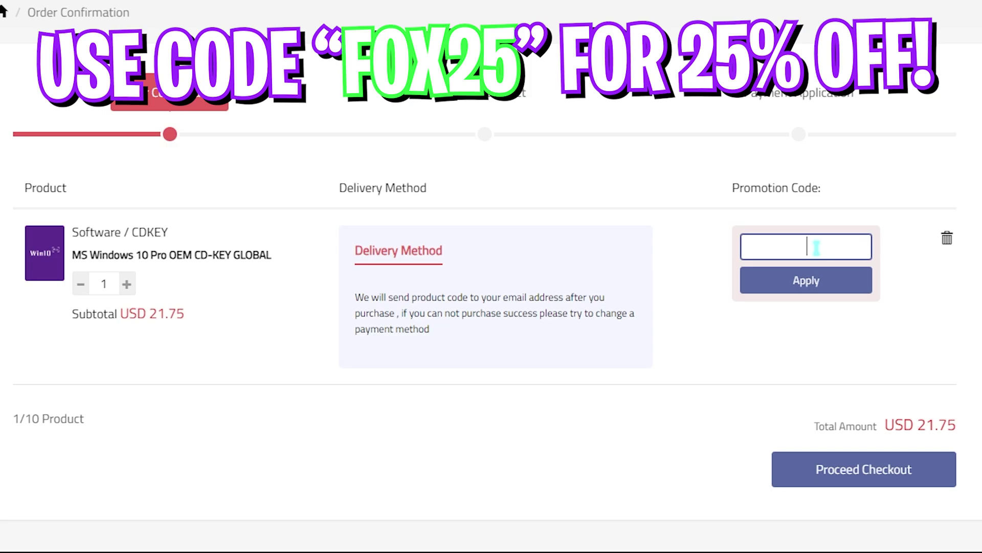
{"action": "type", "text": "FOX25"}
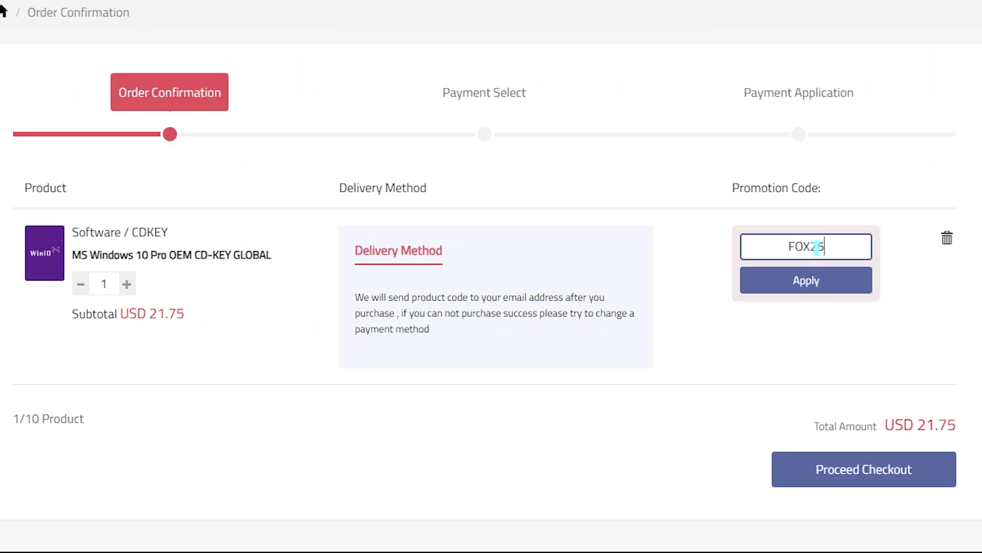
{"action": "left_click_drag", "start_coordinate": [834, 252], "coordinate": [753, 248]}
{"action": "left_click", "coordinate": [772, 281]}
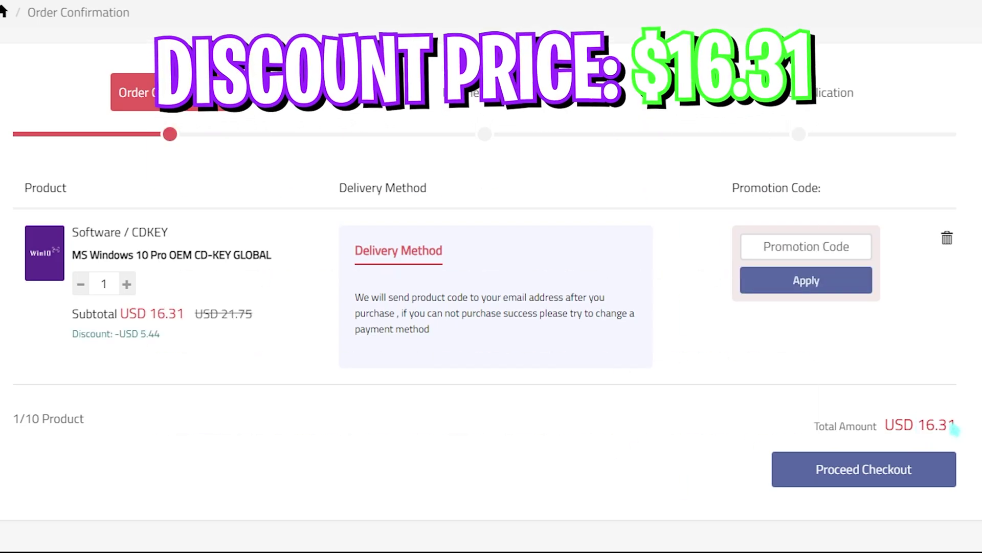
Step: Check the discounted order total, then enter the purchased product key in Change Product Key
{"action": "left_click_drag", "start_coordinate": [920, 426], "coordinate": [947, 426]}
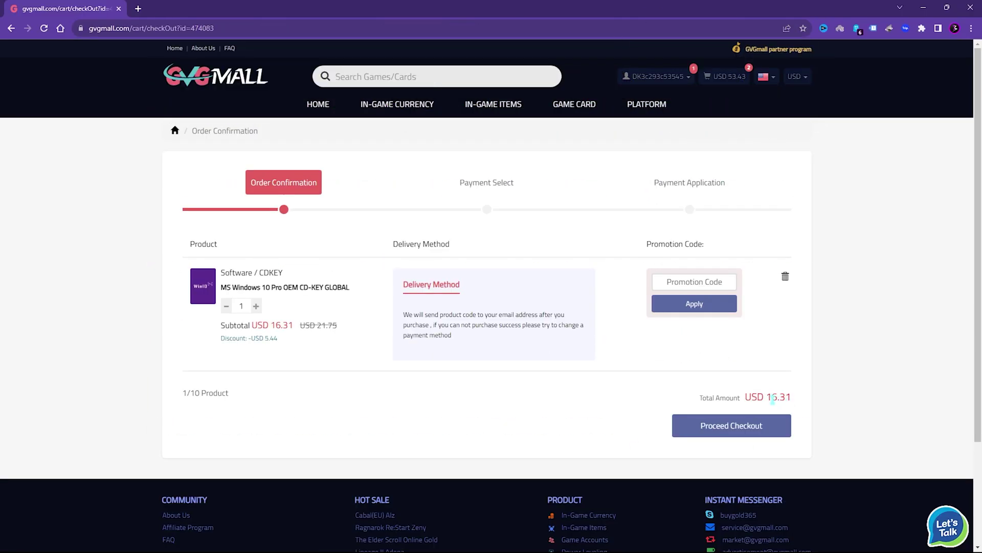
{"action": "left_click_drag", "start_coordinate": [785, 398], "coordinate": [182, 395]}
{"action": "left_click", "coordinate": [447, 373]}
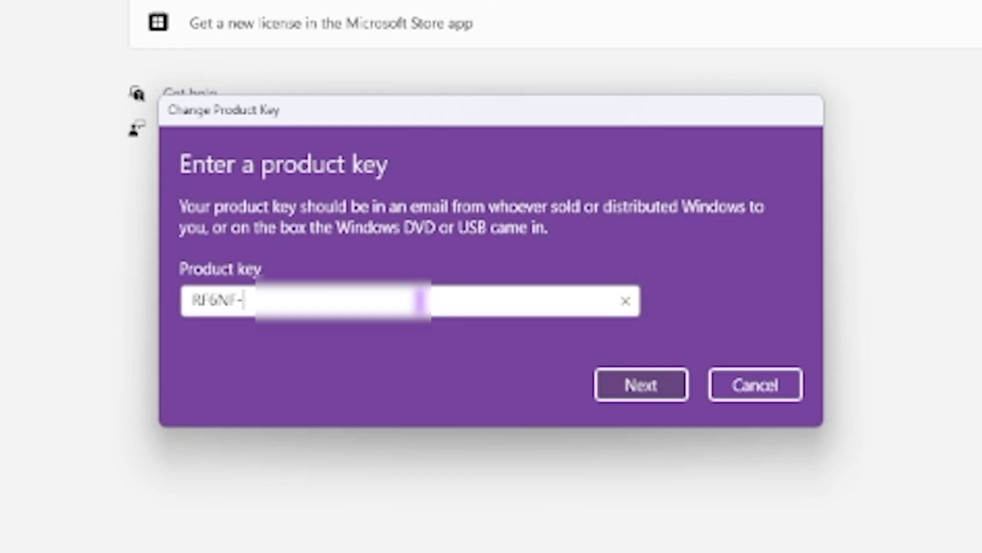
{"action": "type", "text": "RXXXX-XXXXX-XXXXX-XXXTP"}
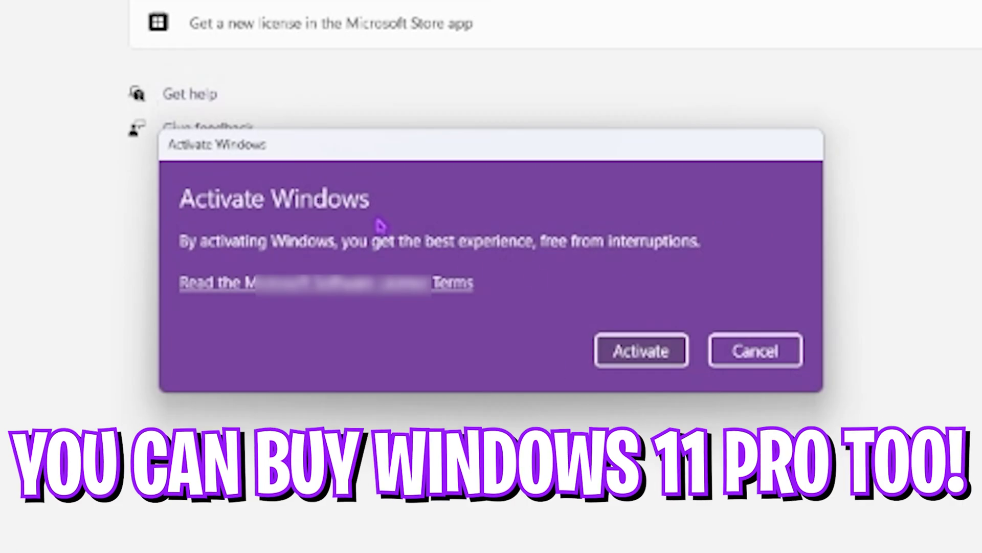
Step: Submit the purchased product key so Windows reports it is activated
{"action": "key", "text": "Return"}
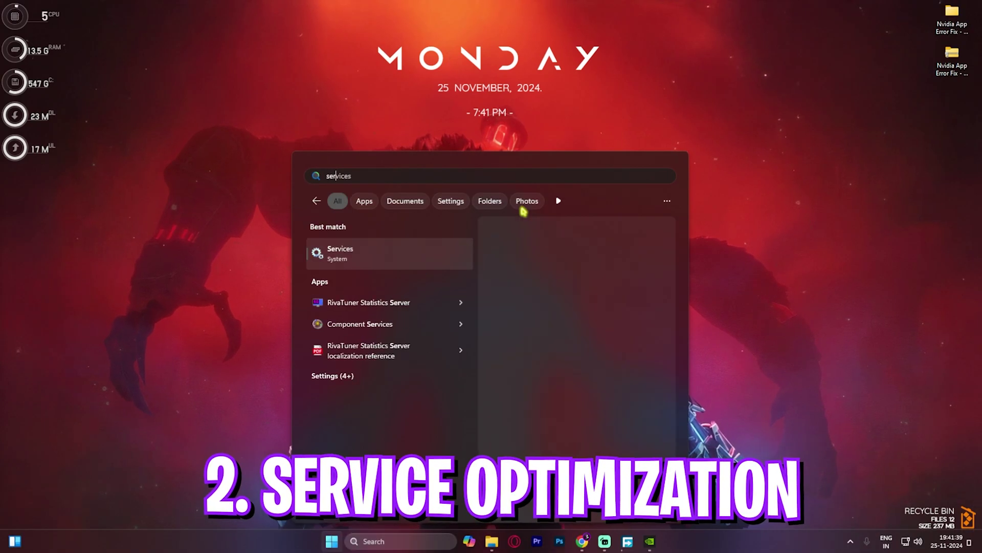
Step: Open Services and check NVIDIA Display Container LS, FrameView SDK and LocalSystem Container are Running
{"action": "key", "text": "Return"}
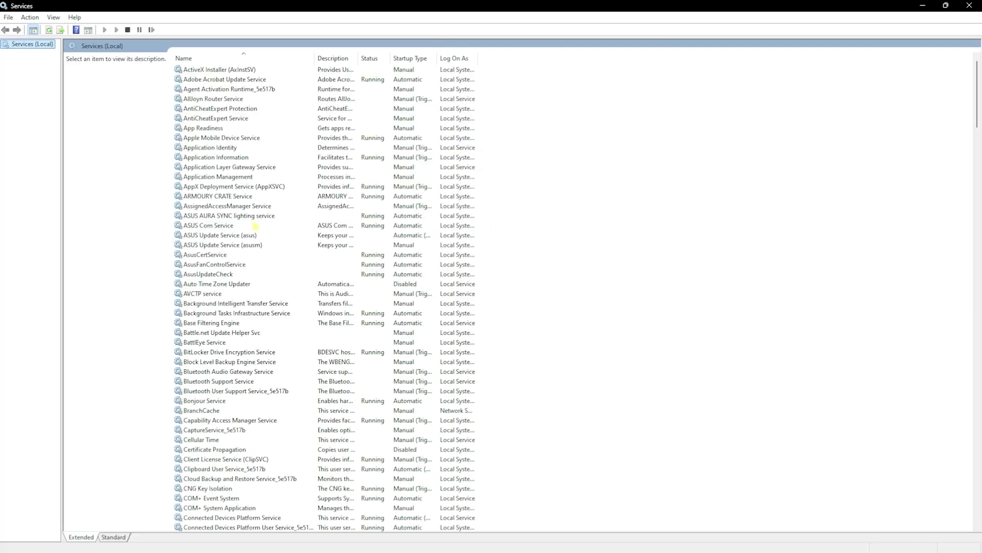
{"action": "left_click", "coordinate": [267, 157]}
{"action": "key", "text": "n"}
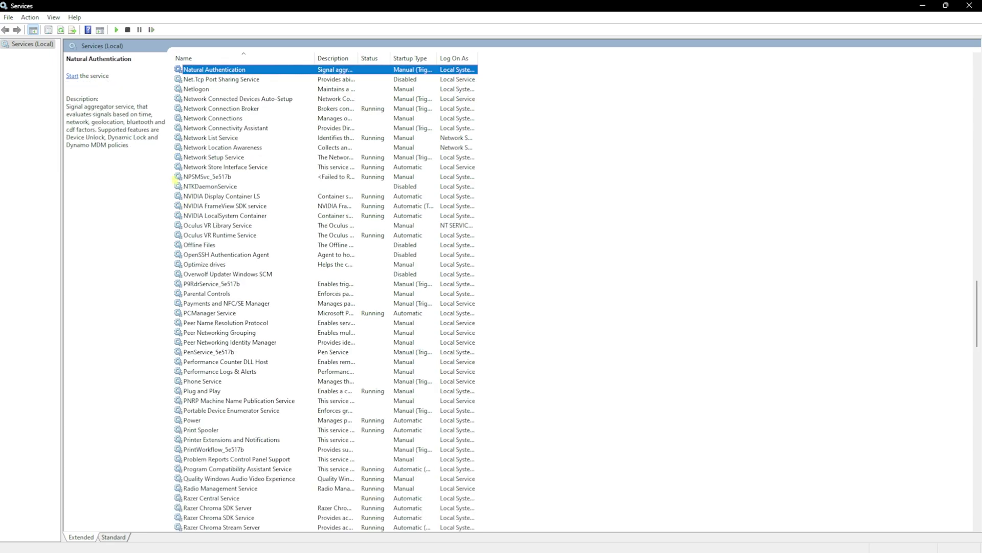
{"action": "left_click", "coordinate": [226, 196]}
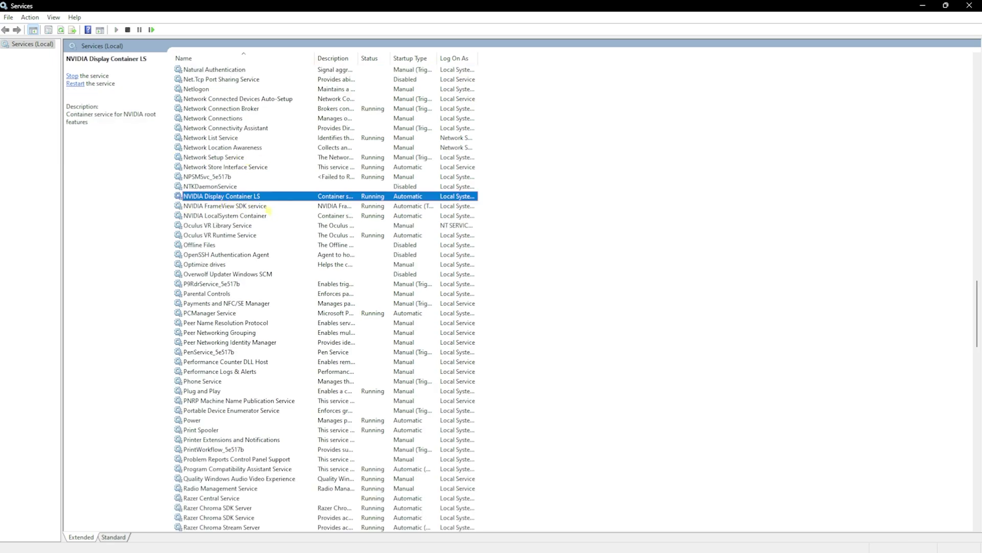
{"action": "left_click", "coordinate": [265, 206]}
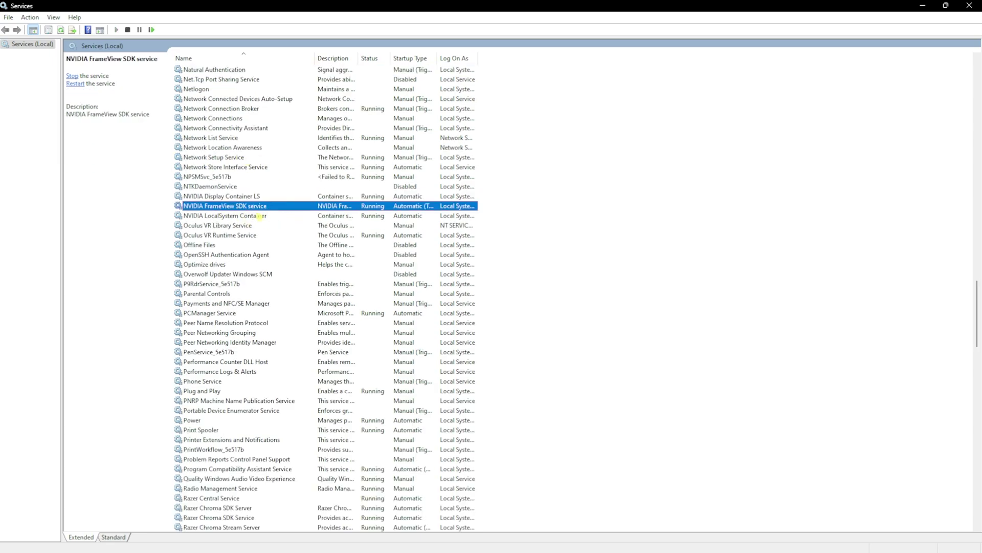
{"action": "left_click", "coordinate": [233, 217]}
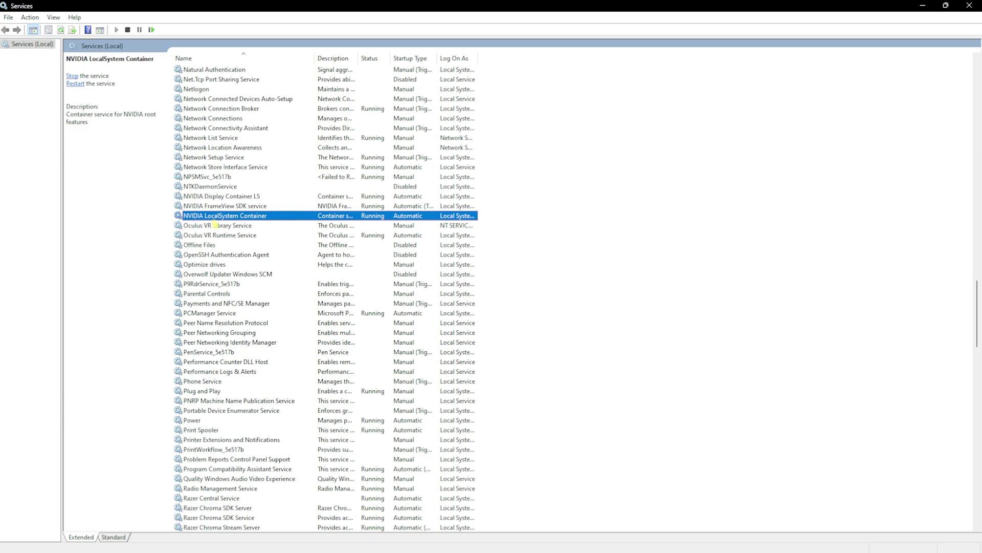
Step: Recheck NVIDIA Display Container LS and its start/stop options, leaving it running unchanged
{"action": "left_click", "coordinate": [397, 197]}
{"action": "left_click", "coordinate": [385, 207]}
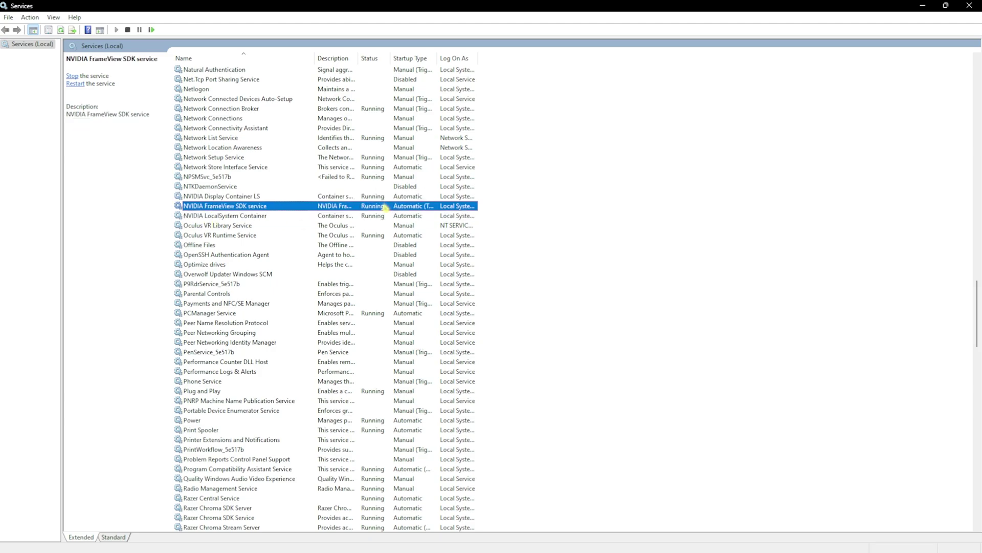
{"action": "left_click", "coordinate": [389, 199]}
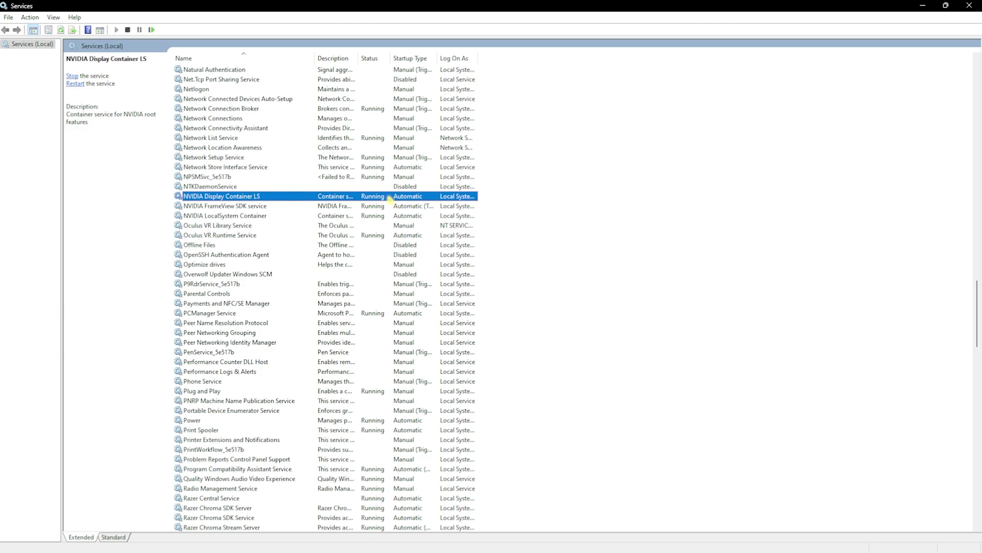
{"action": "right_click", "coordinate": [390, 200]}
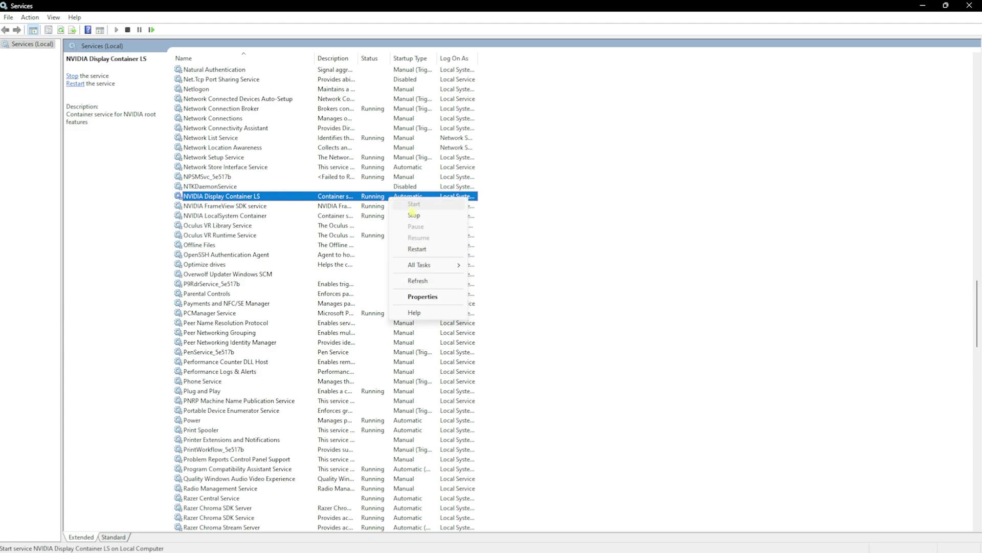
{"action": "left_click", "coordinate": [578, 218]}
{"action": "left_click", "coordinate": [578, 219]}
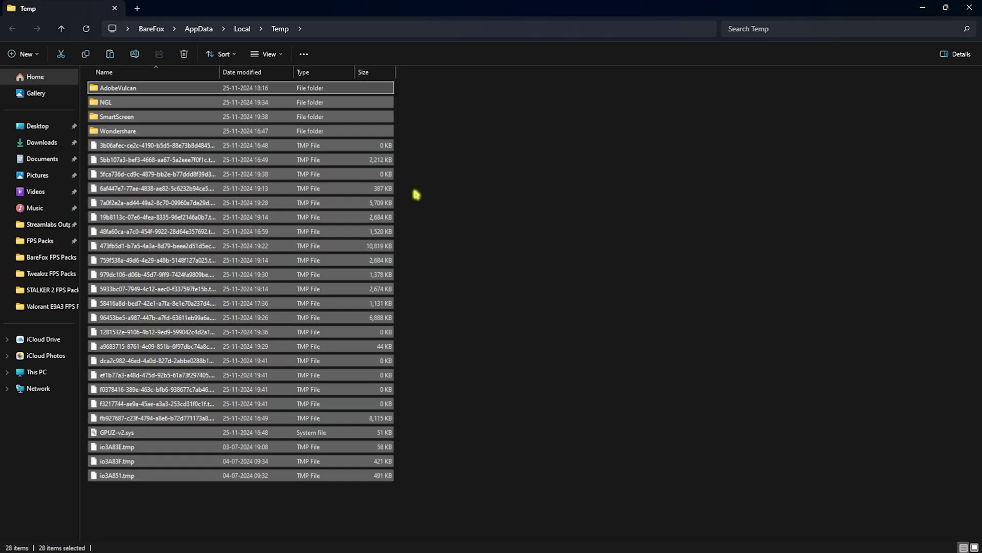
Step: Permanently delete all 28 Temp items, skipping the files still in use
{"action": "key", "text": "shift+Delete"}
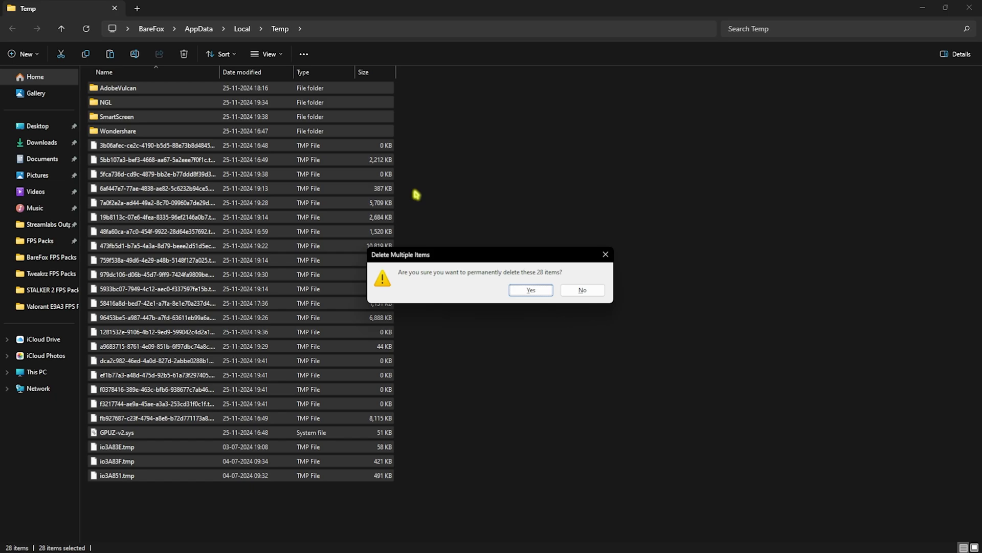
{"action": "key", "text": "Return"}
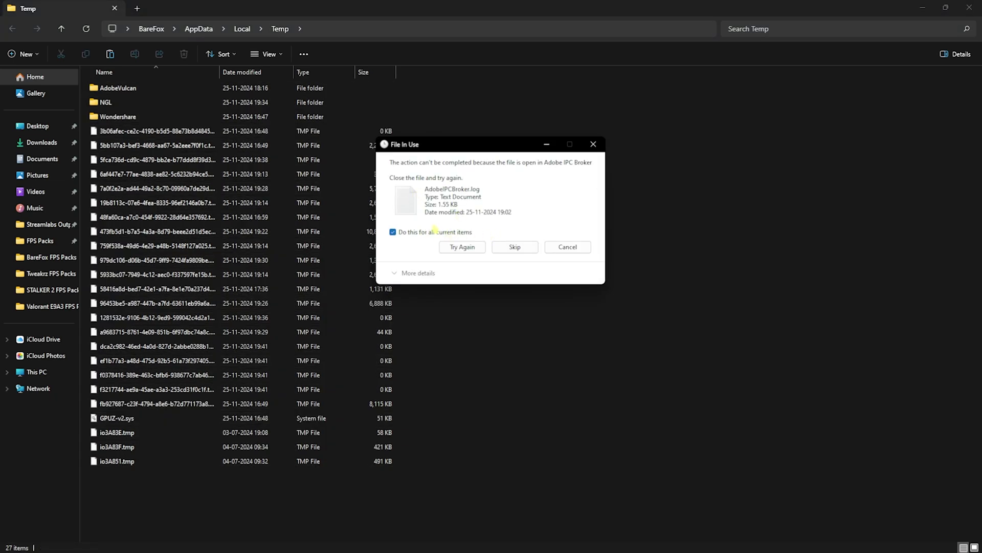
{"action": "left_click", "coordinate": [515, 247]}
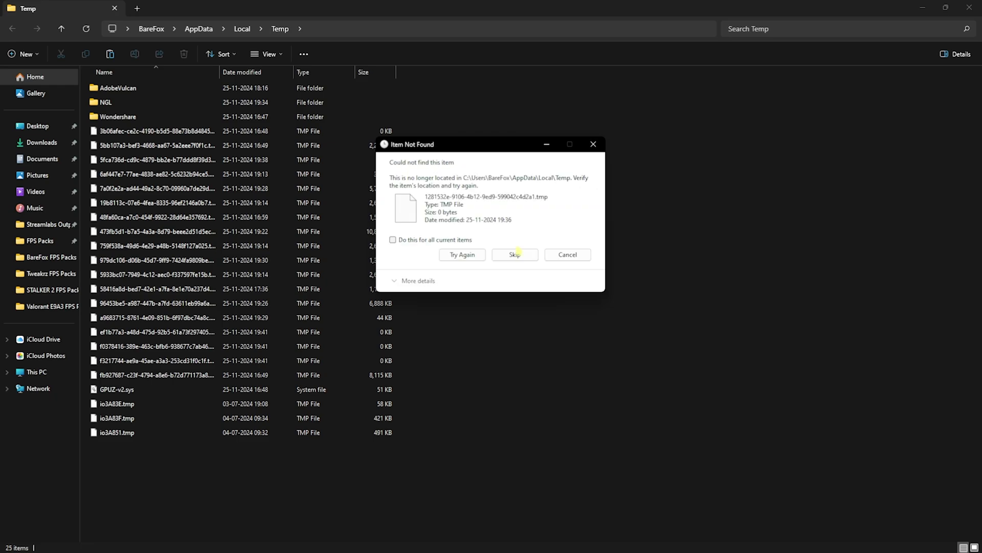
{"action": "left_click", "coordinate": [516, 254]}
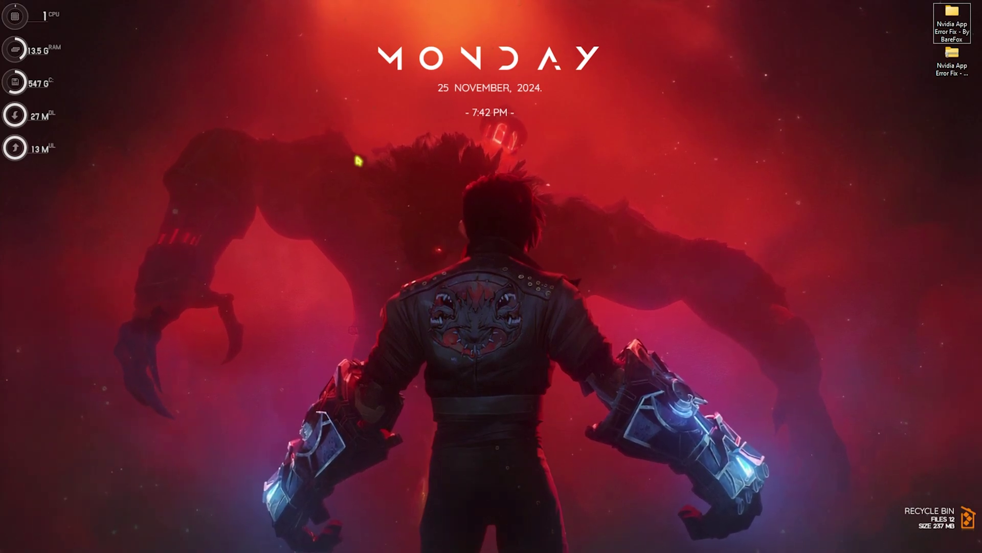
Step: Open Settings > System > Notifications and confirm notifications are switched on
{"action": "key", "text": "super"}
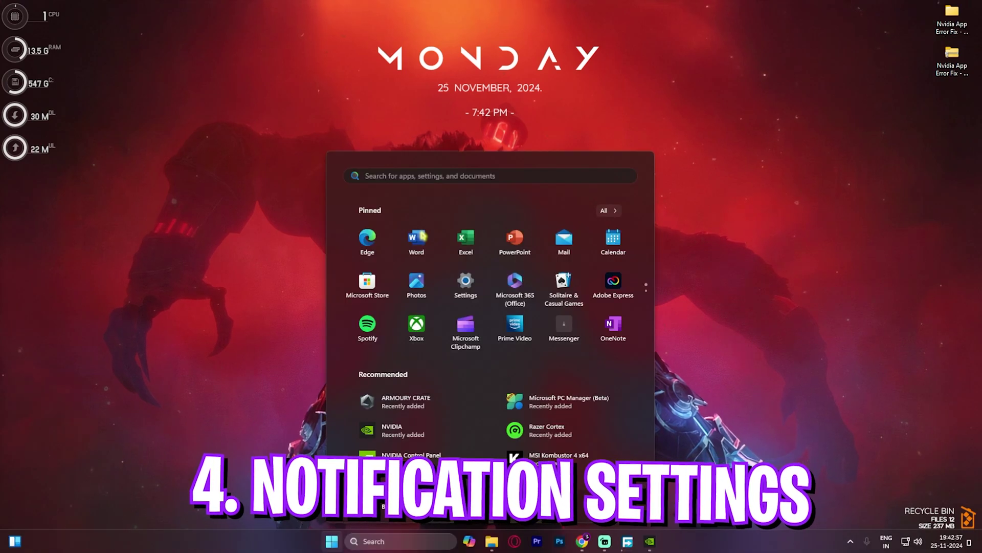
{"action": "type", "text": "steam"}
{"action": "left_click", "coordinate": [344, 323]}
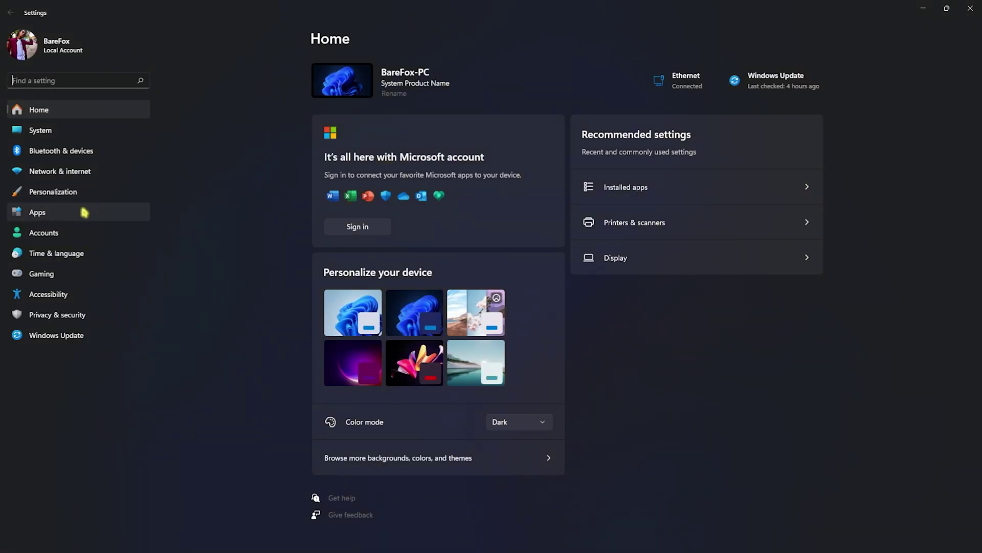
{"action": "left_click", "coordinate": [64, 132]}
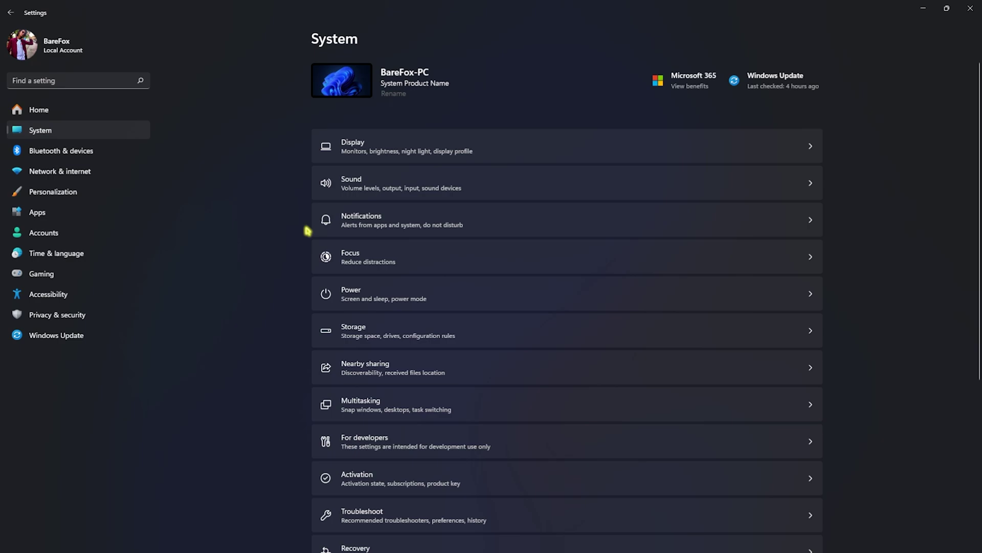
{"action": "left_click", "coordinate": [368, 220]}
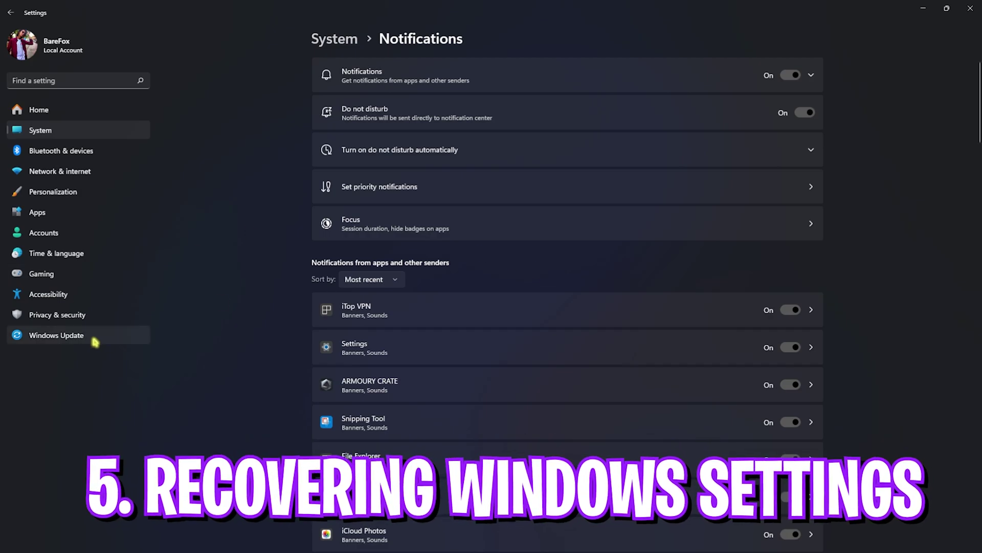
Step: Go from Windows Update through Advanced options to the Recovery page's reinstall-via-Windows-Update option
{"action": "left_click", "coordinate": [95, 340]}
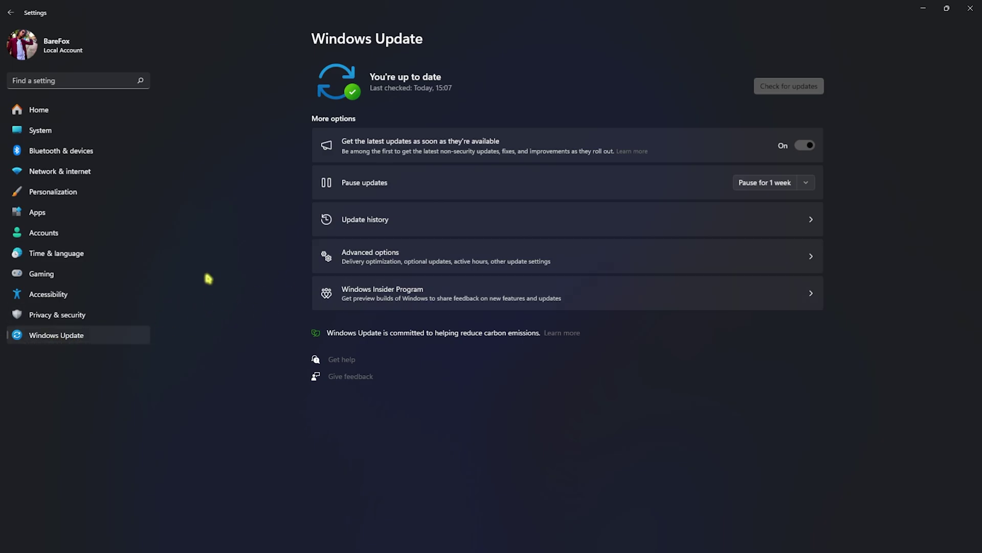
{"action": "left_click", "coordinate": [340, 257]}
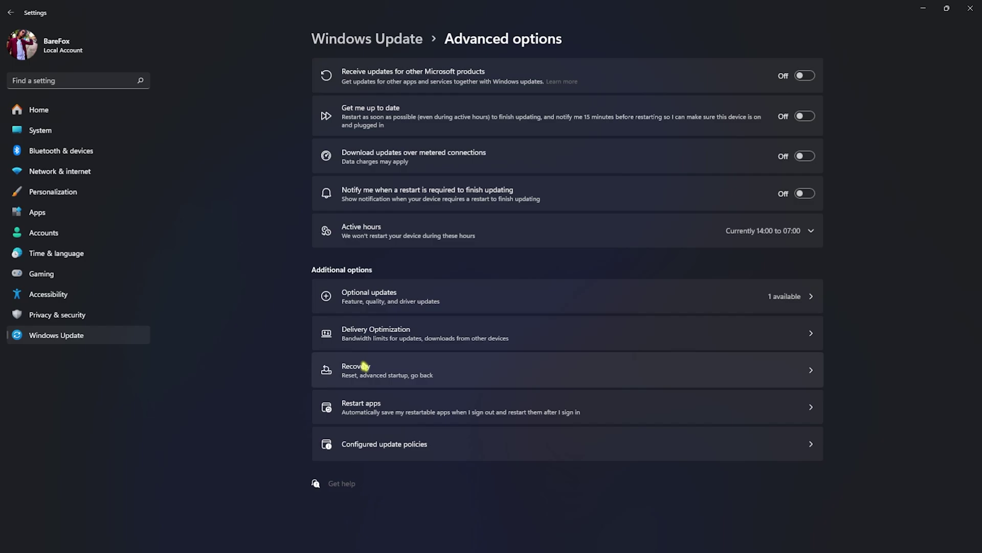
{"action": "left_click", "coordinate": [401, 370]}
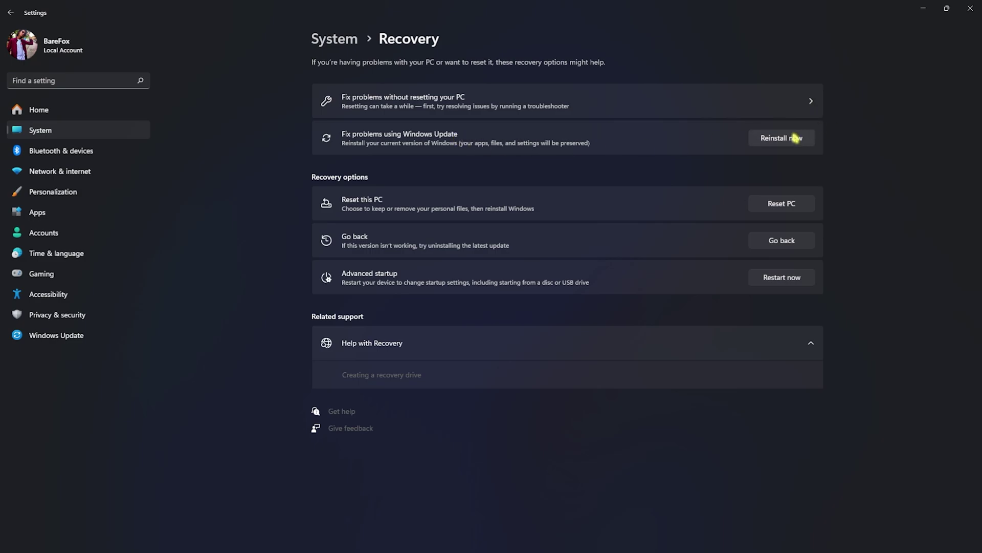
Step: Confirm Windows Update says 'You're up to date', then close Settings
{"action": "left_click", "coordinate": [52, 335]}
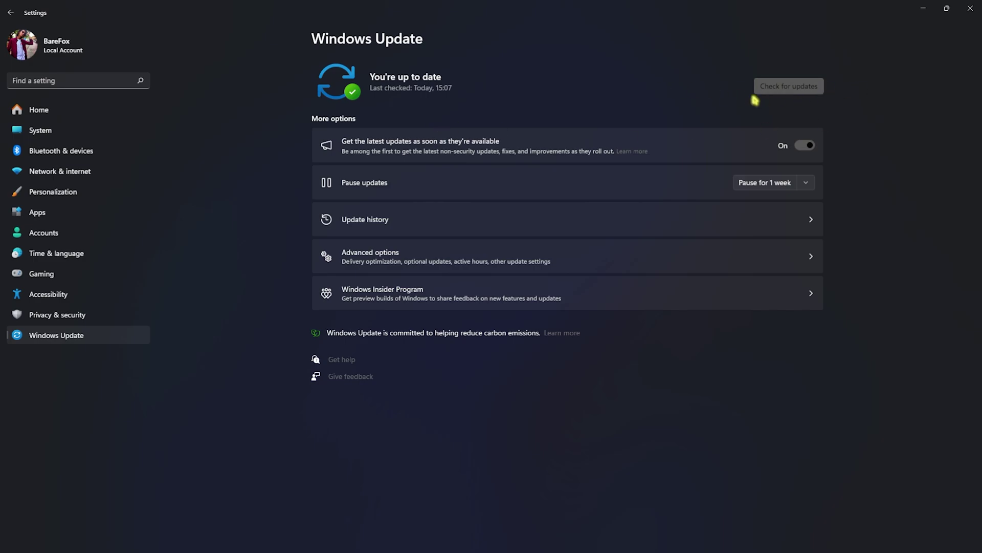
{"action": "left_click", "coordinate": [971, 8]}
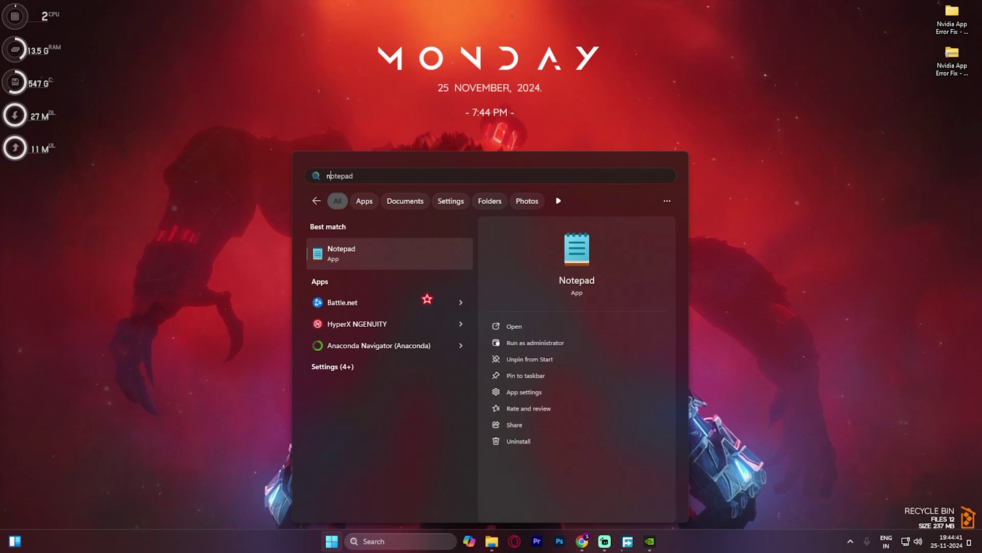
Step: Launch NVIDIA App, check Game Ready Driver 566.14, and view Graphics settings for all 34 programs
{"action": "left_click", "coordinate": [390, 253]}
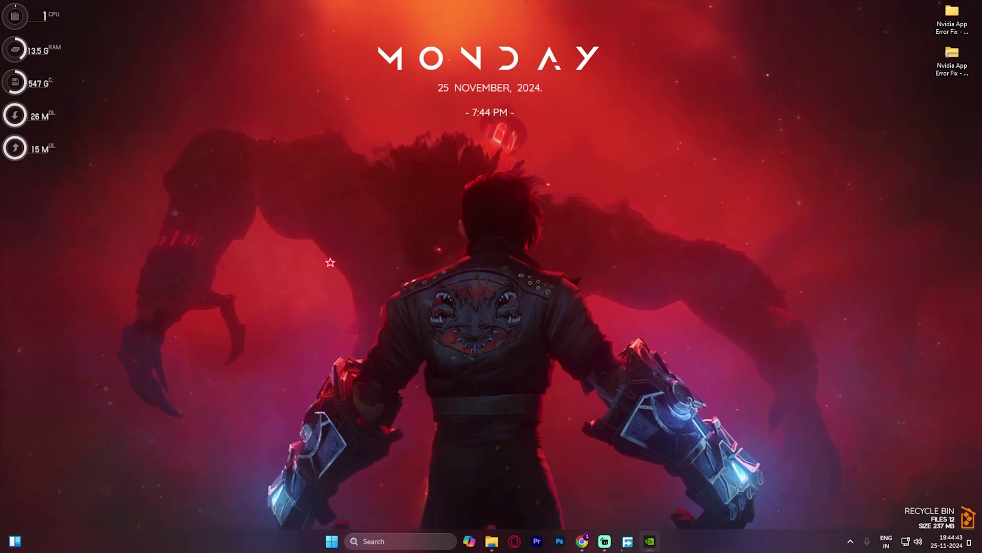
{"action": "left_click", "coordinate": [182, 66]}
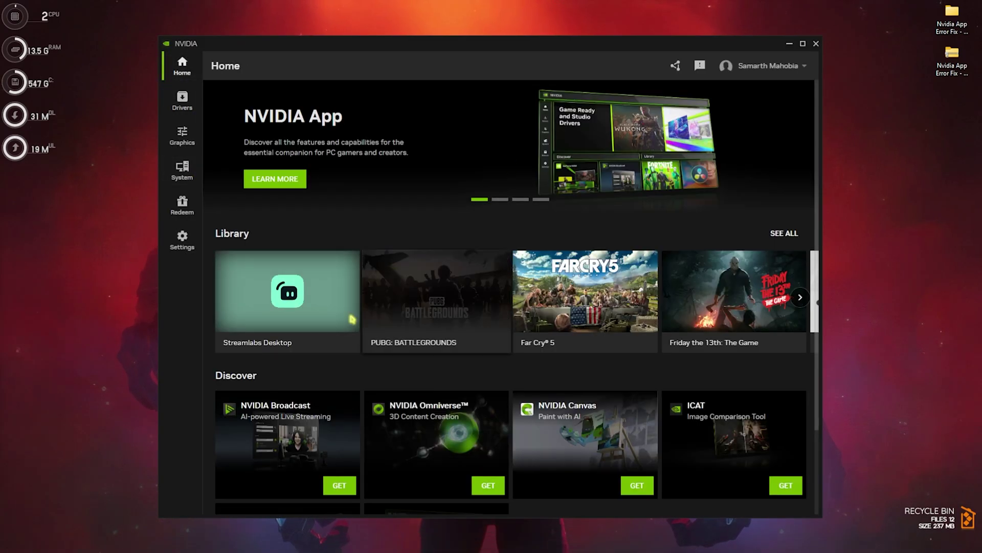
{"action": "mouse_move", "coordinate": [463, 260]}
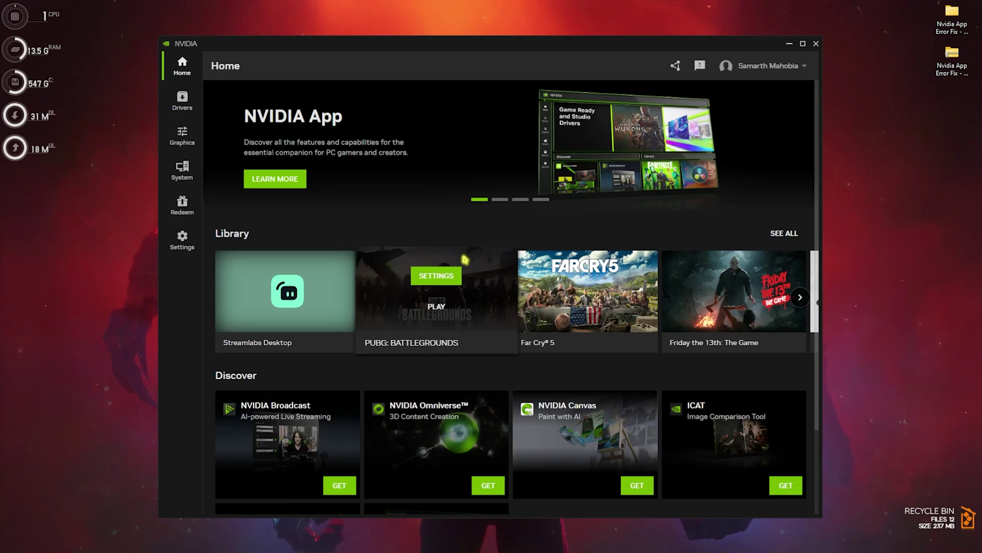
{"action": "left_click", "coordinate": [174, 104]}
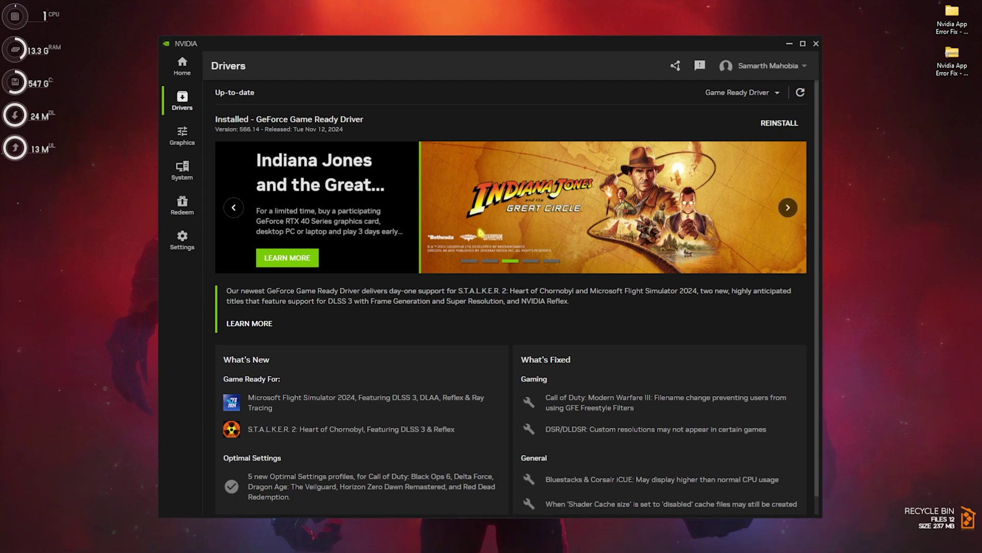
{"action": "left_click", "coordinate": [186, 138]}
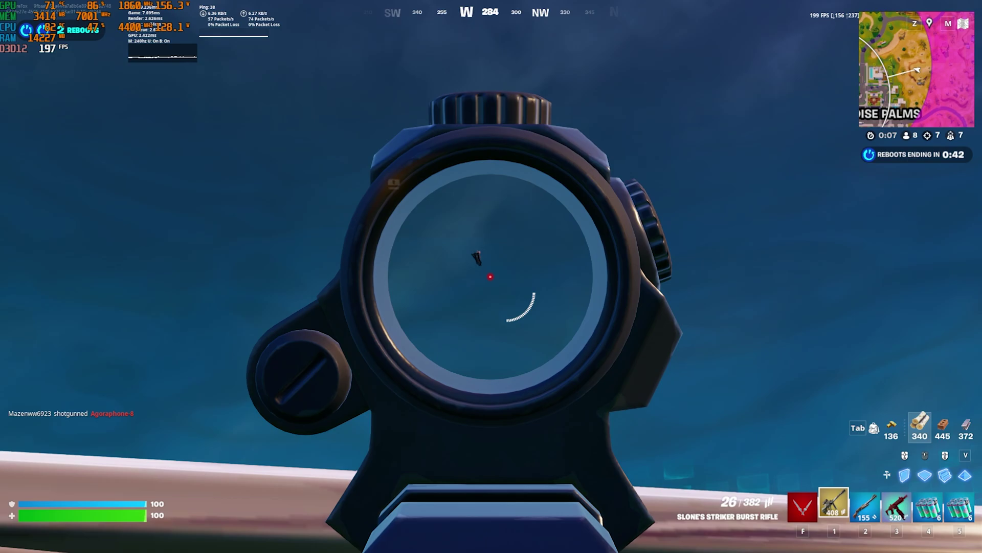
Step: Fire three bursts of the scoped rifle at the target in Fortnite
{"action": "left_click", "coordinate": [490, 276]}
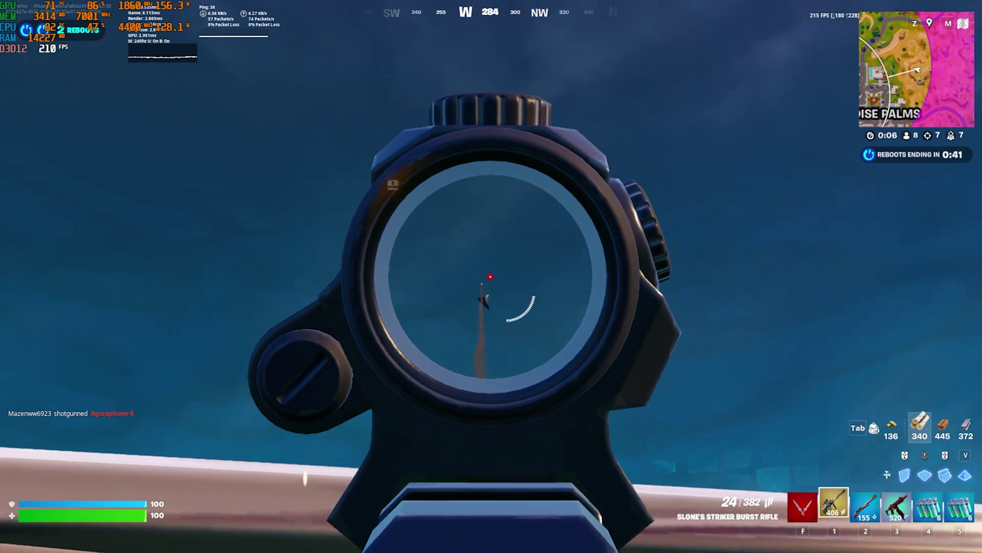
{"action": "left_click", "coordinate": [490, 276]}
{"action": "left_click", "coordinate": [490, 276]}
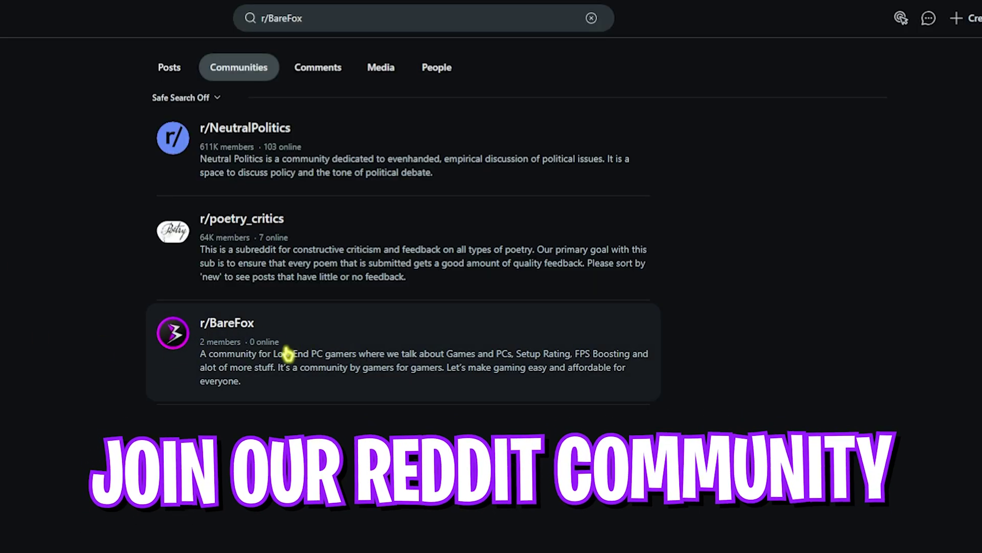
Step: Open the r/BareFox community page on Reddit and scroll through it, confirming it has no posts
{"action": "left_click", "coordinate": [244, 381]}
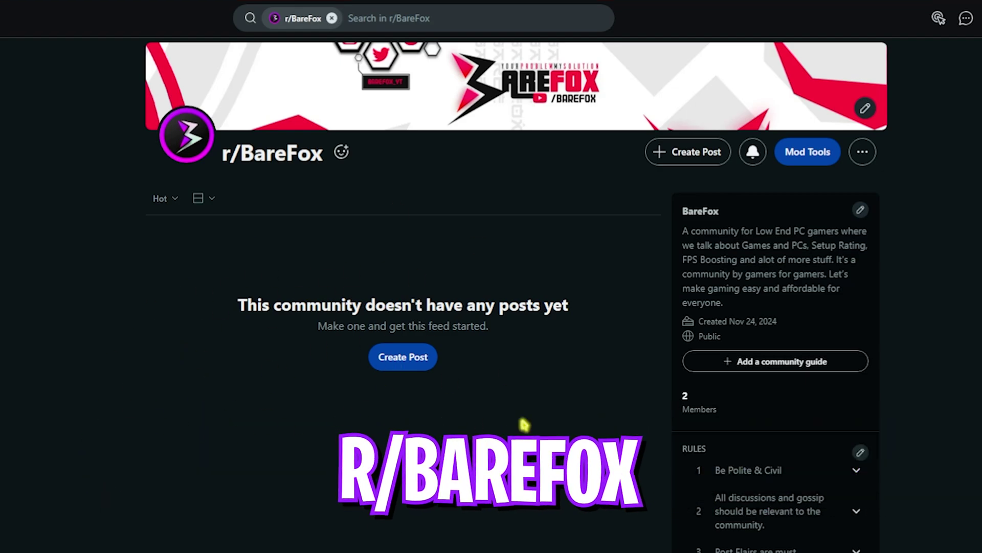
{"action": "scroll", "coordinate": [756, 336], "scroll_direction": "down", "scroll_amount": 5}
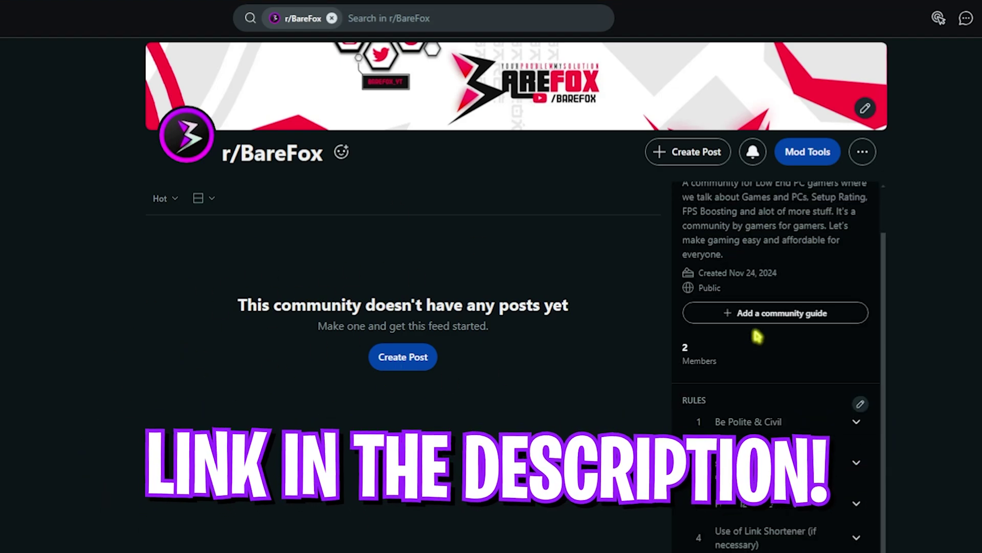
{"action": "scroll", "coordinate": [678, 394], "scroll_direction": "up", "scroll_amount": 5}
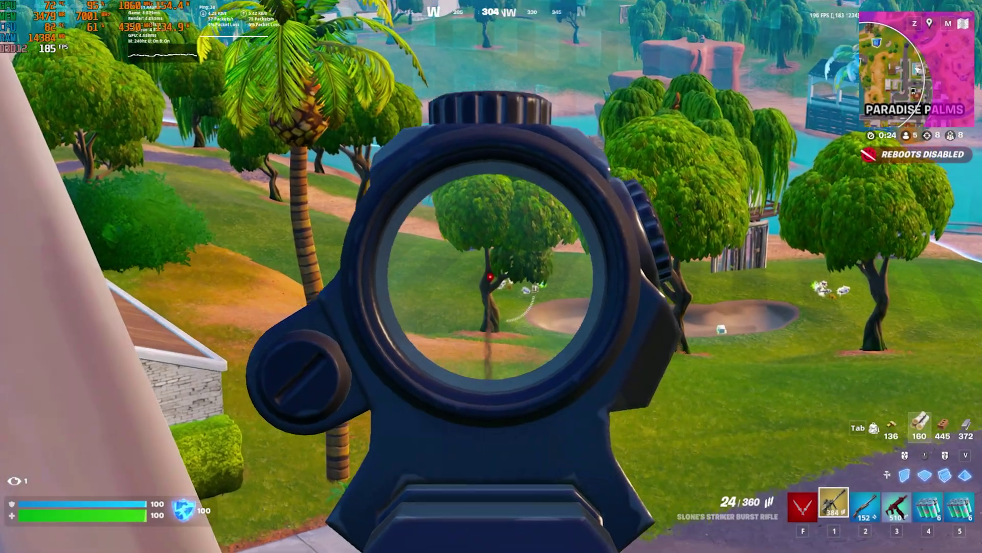
Step: Fire bursts at the distant enemy at Paradise Palms, then reload the burst rifle
{"action": "left_click", "coordinate": [491, 277]}
{"action": "left_click", "coordinate": [491, 277]}
{"action": "left_click", "coordinate": [491, 276]}
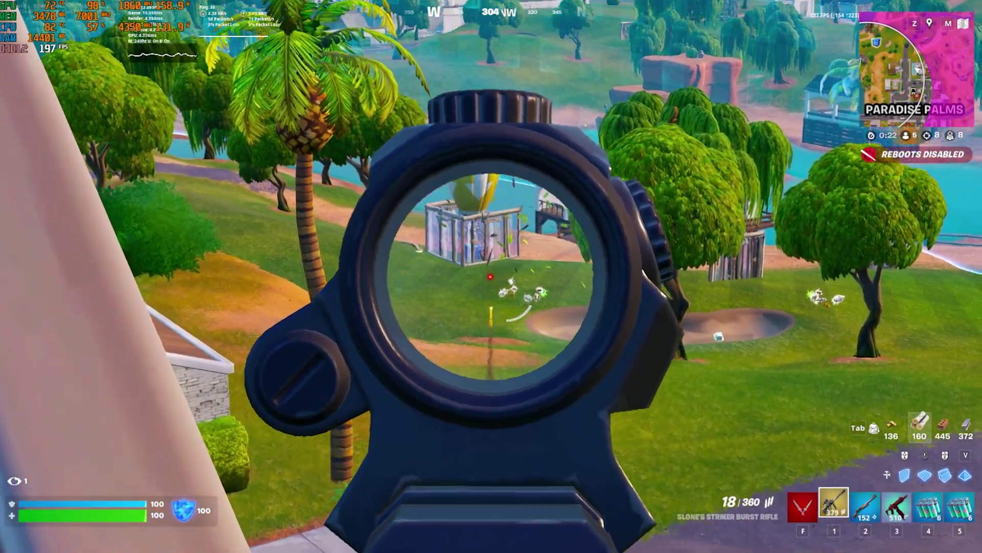
{"action": "key", "text": "r"}
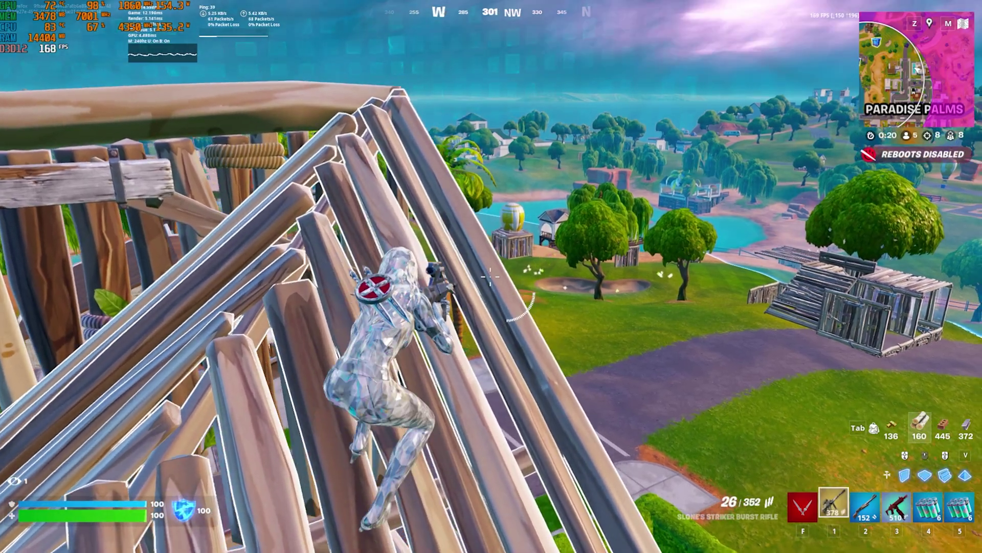
Step: Scope in and keep firing until the enemy is downed from over 100 meters
{"action": "right_click", "coordinate": [491, 277]}
{"action": "left_click", "coordinate": [491, 276]}
{"action": "left_click", "coordinate": [491, 276]}
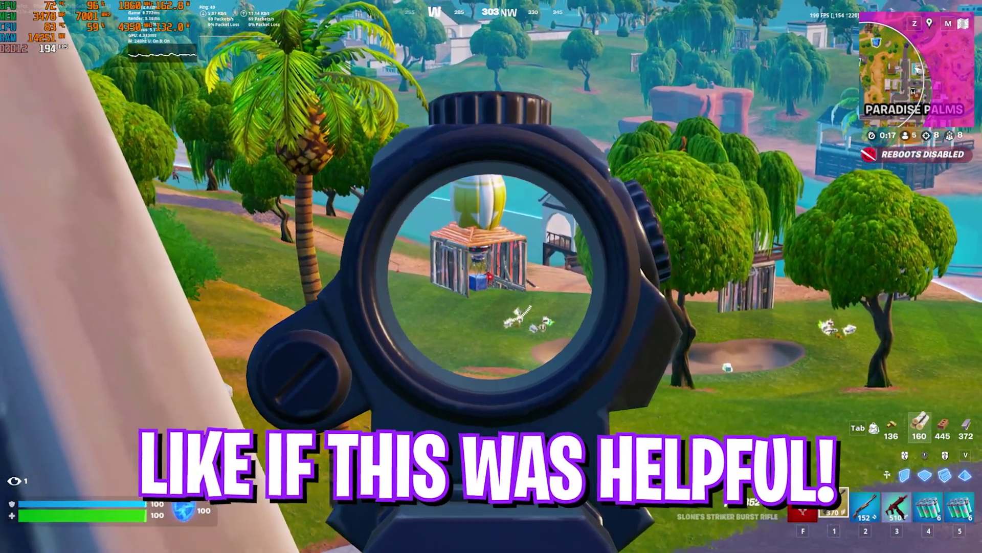
{"action": "left_click", "coordinate": [492, 276]}
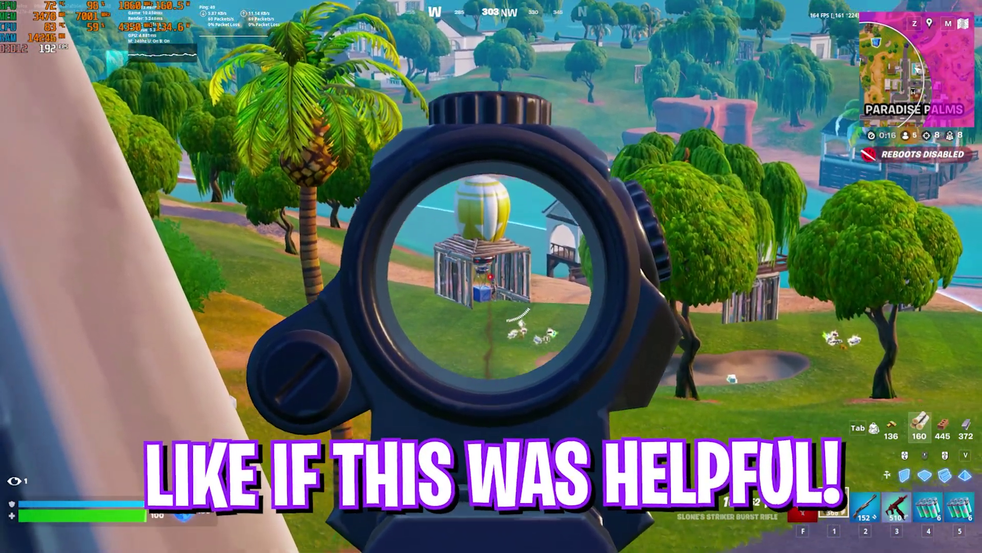
{"action": "left_click", "coordinate": [491, 276]}
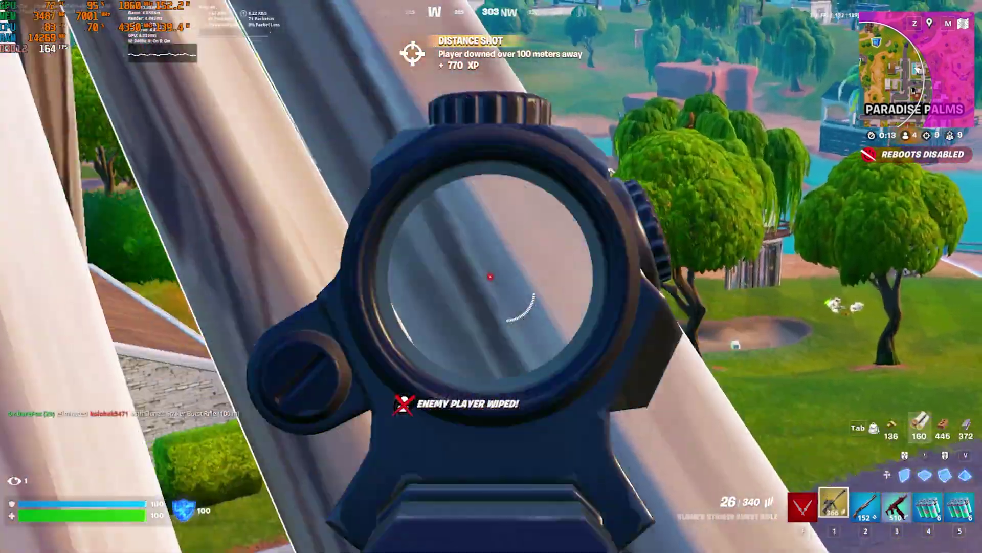
Step: Reload, scope in again, and fire bursts at the enemy's builds
{"action": "left_click", "coordinate": [491, 276]}
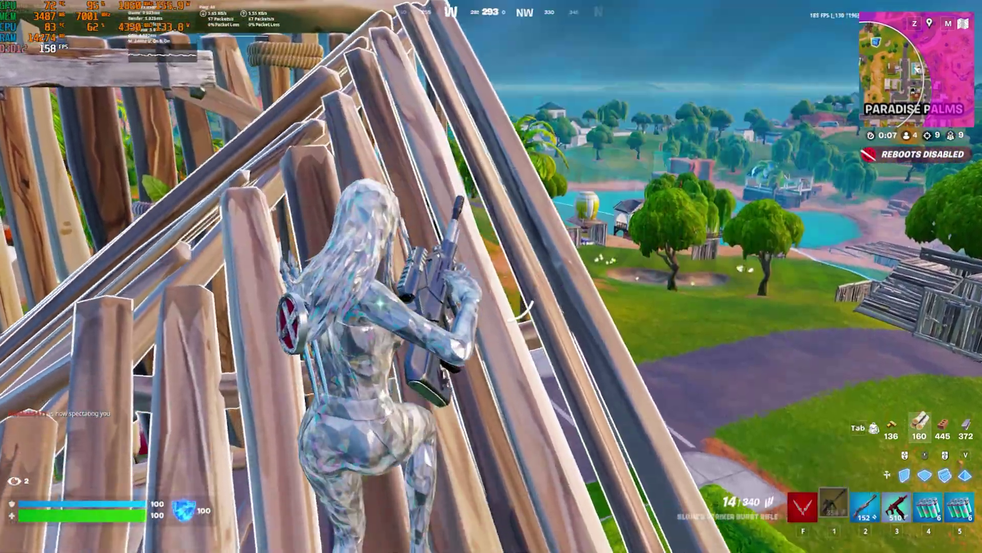
{"action": "key", "text": "r"}
{"action": "right_click", "coordinate": [491, 276]}
{"action": "left_click", "coordinate": [491, 276]}
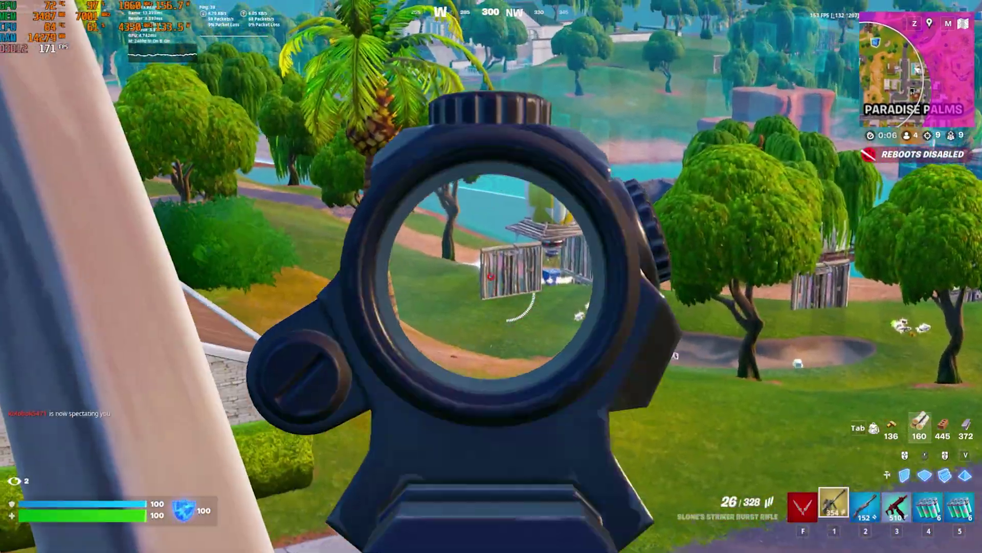
{"action": "left_click", "coordinate": [491, 277]}
{"action": "left_click", "coordinate": [491, 277]}
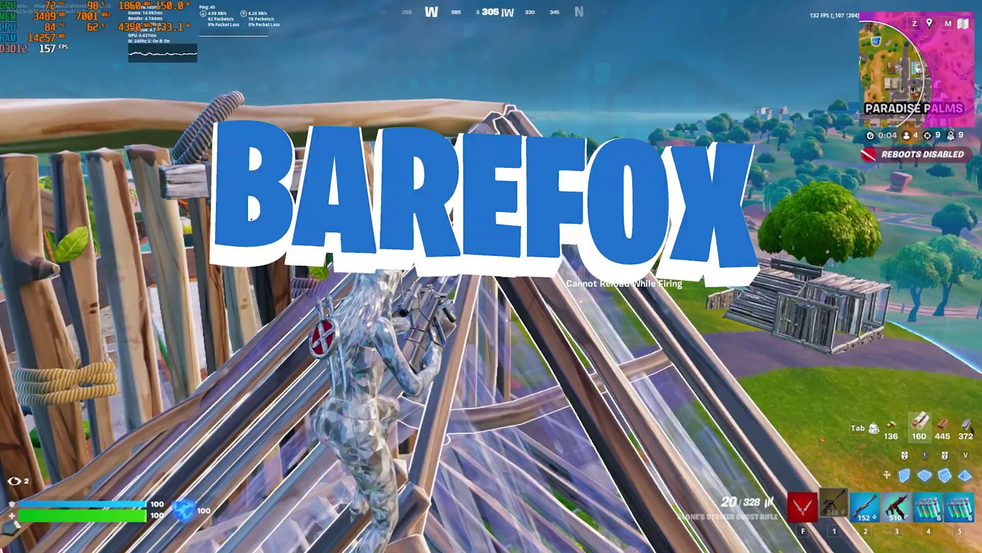